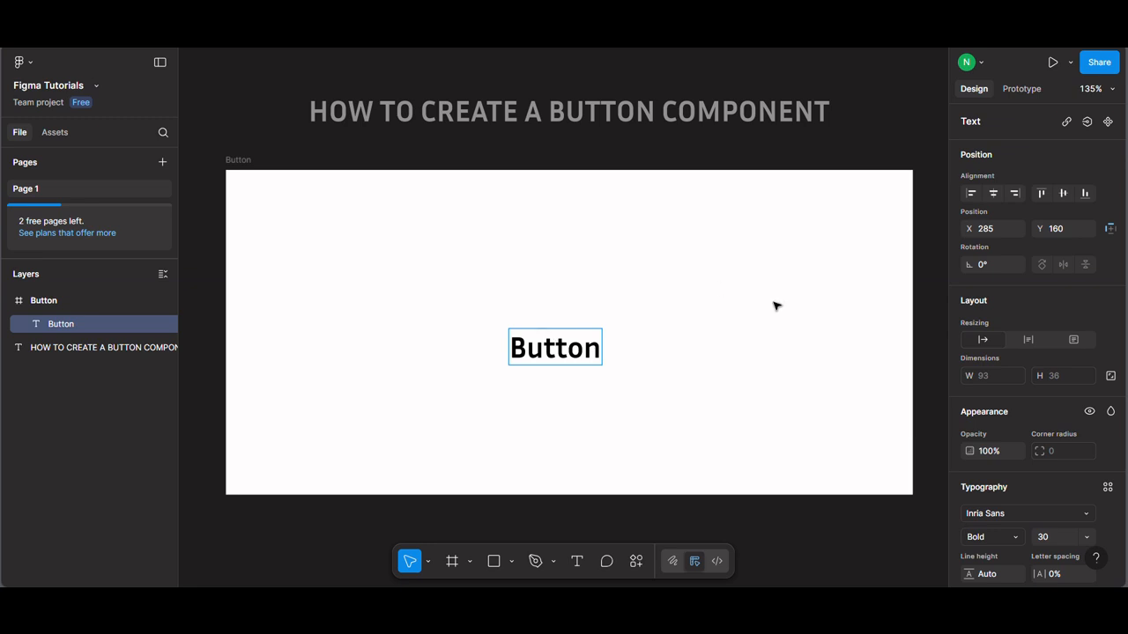
# Step: Move the Button text up toward the middle of the Button frame and wrap it in auto layout
pyautogui.moveTo(576, 348); pyautogui.dragTo(583, 323)
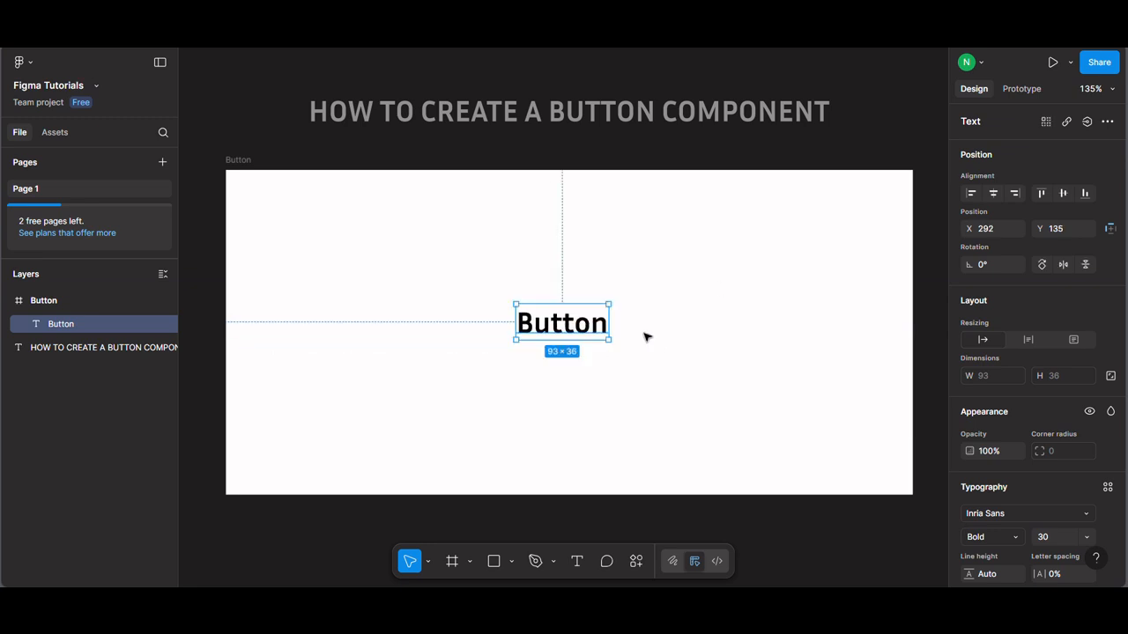
pyautogui.rightClick(584, 317)
pyautogui.click(617, 373)
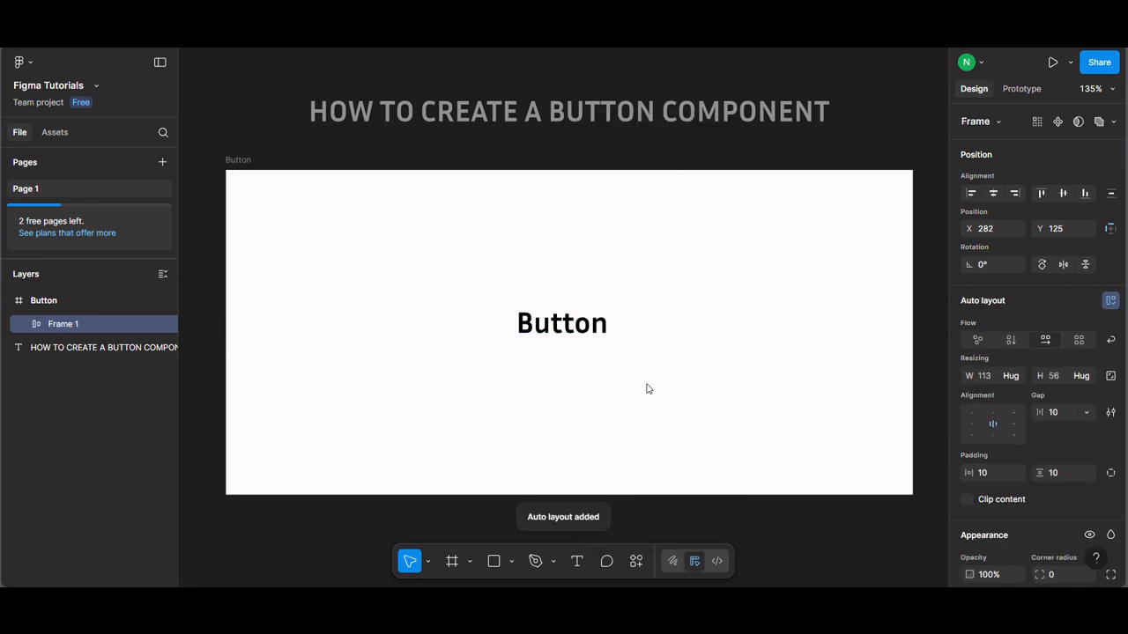
# Step: Add a light green fill, ADF9B9, to the auto layout frame around the Button text
pyautogui.scroll(-5, 1027, 440)
pyautogui.click(1110, 389)
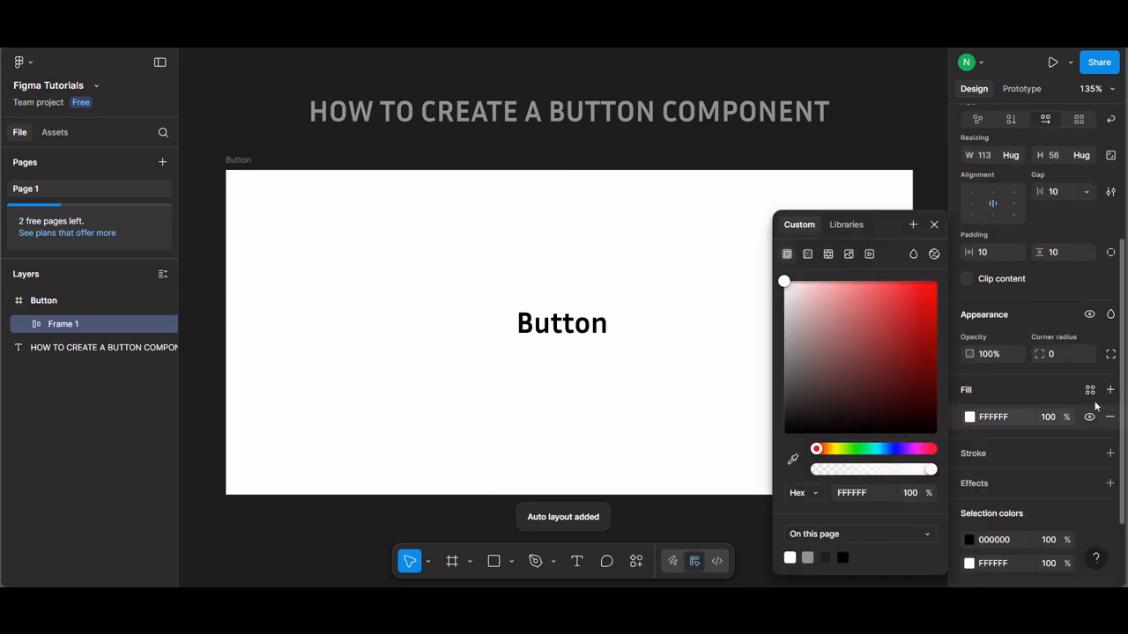
pyautogui.click(851, 324)
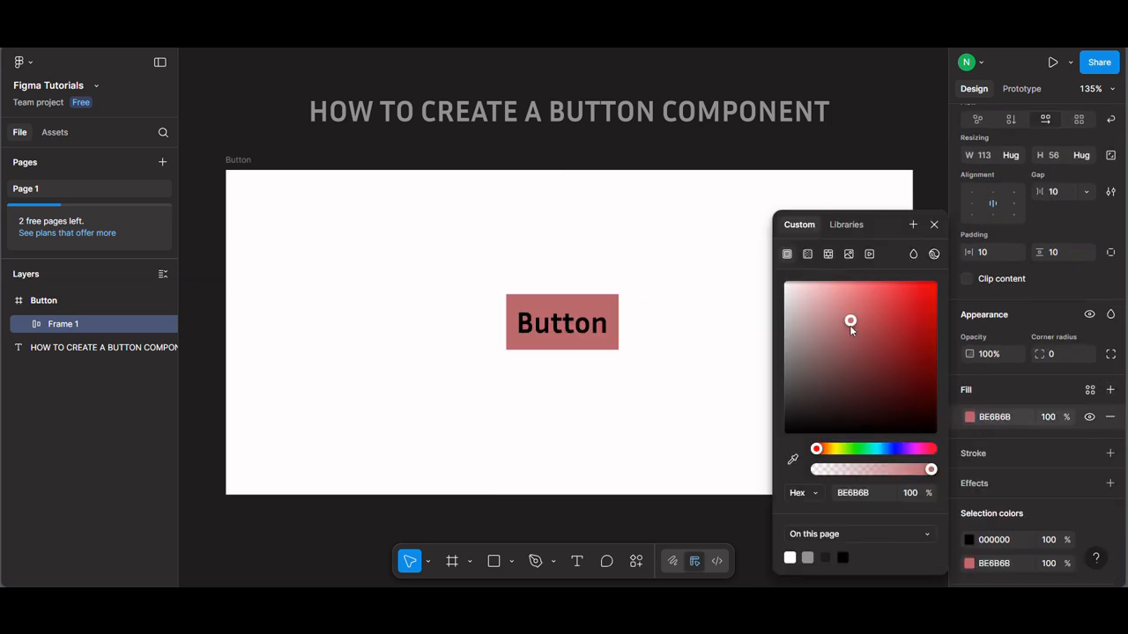
pyautogui.click(859, 449)
pyautogui.moveTo(849, 319); pyautogui.dragTo(832, 294)
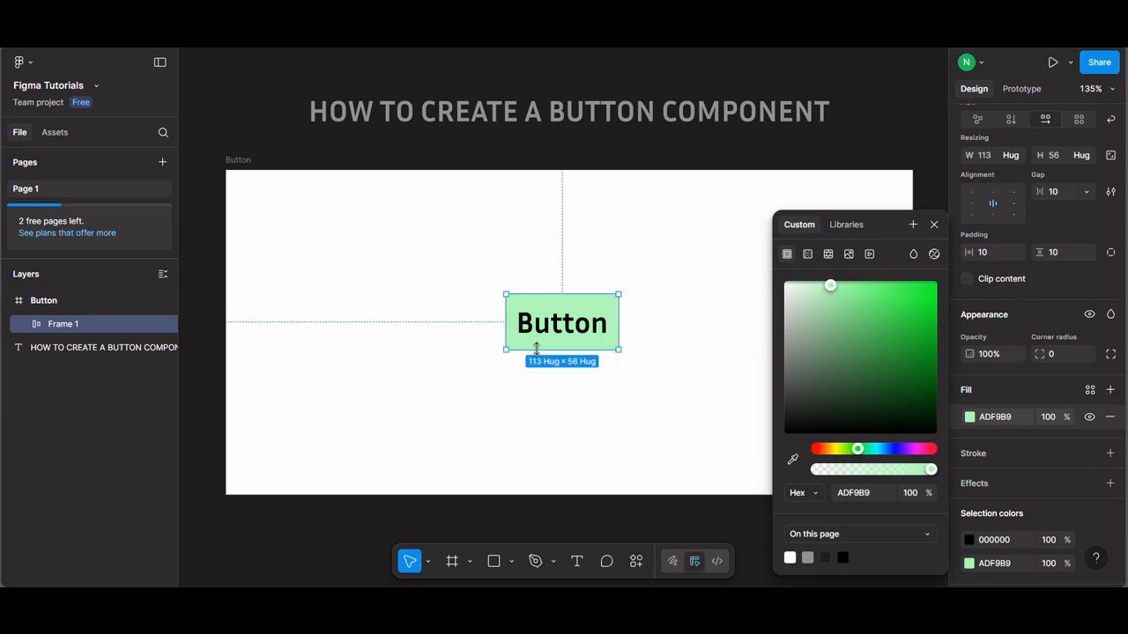
# Step: Set the green button's corner radius to 16 and its horizontal padding to 16
pyautogui.click(1057, 355)
pyautogui.write('16')
pyautogui.press('Return')
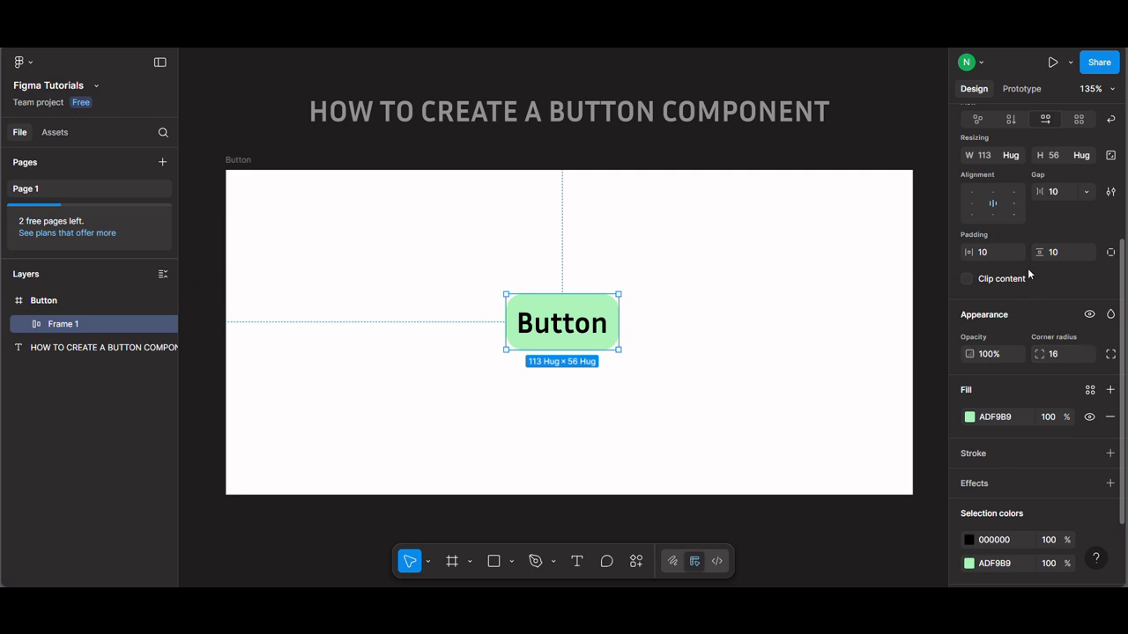
pyautogui.click(992, 257)
pyautogui.write('16')
pyautogui.press('Return')
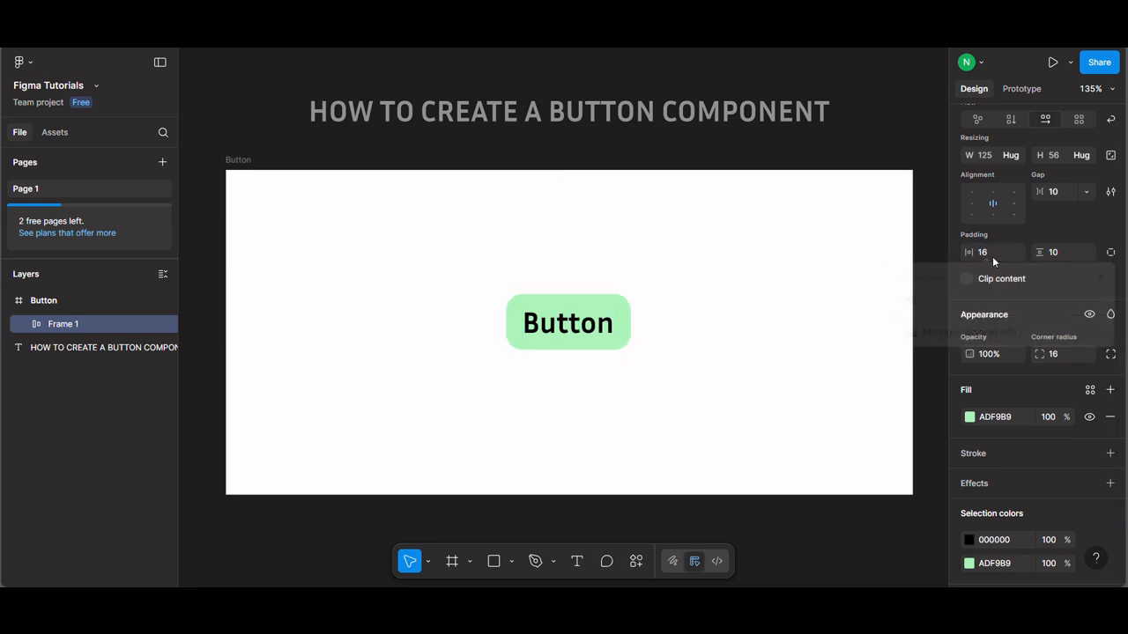
# Step: Set the font size of the Button label to 16
pyautogui.scroll(1, 1090, 286)
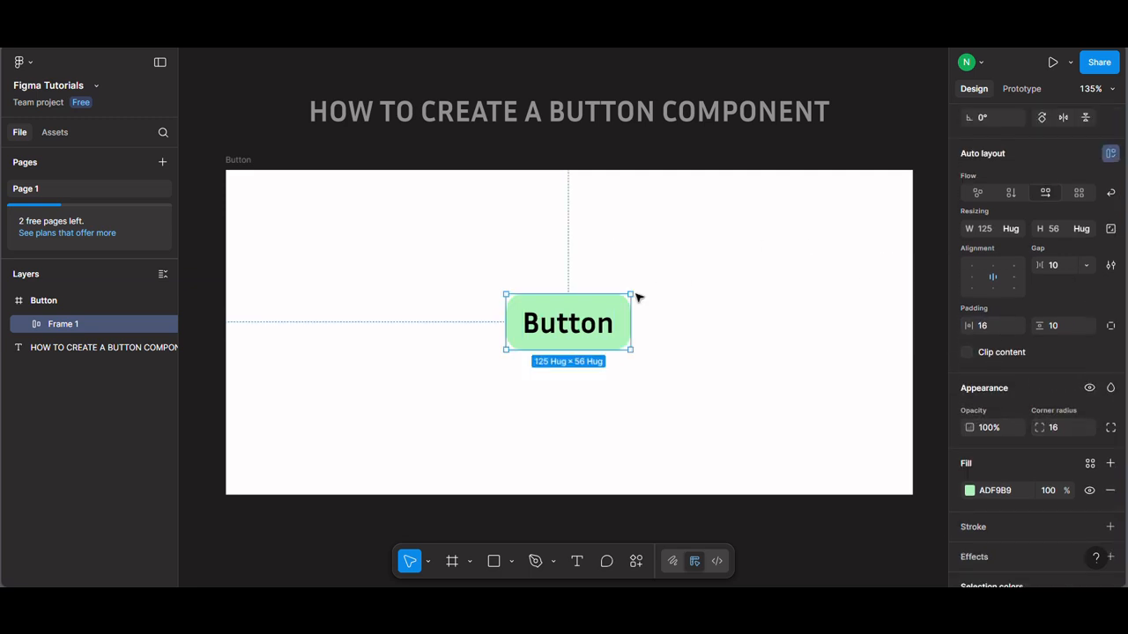
pyautogui.click(593, 335)
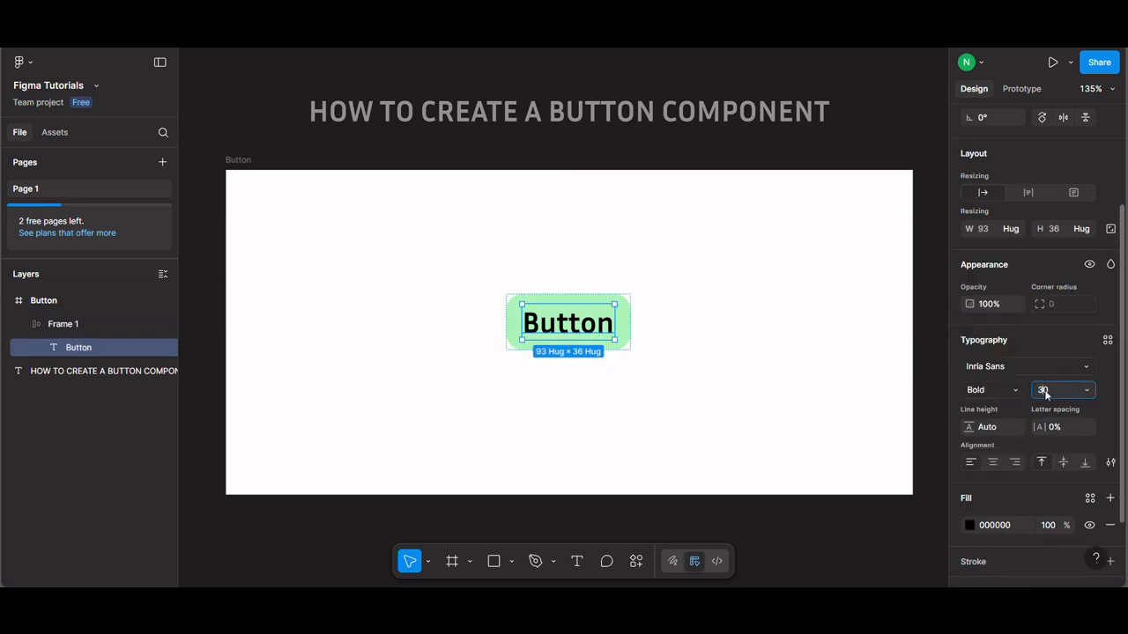
pyautogui.write('16')
pyautogui.press('Return')
pyautogui.click(1043, 387)
pyautogui.click(789, 365)
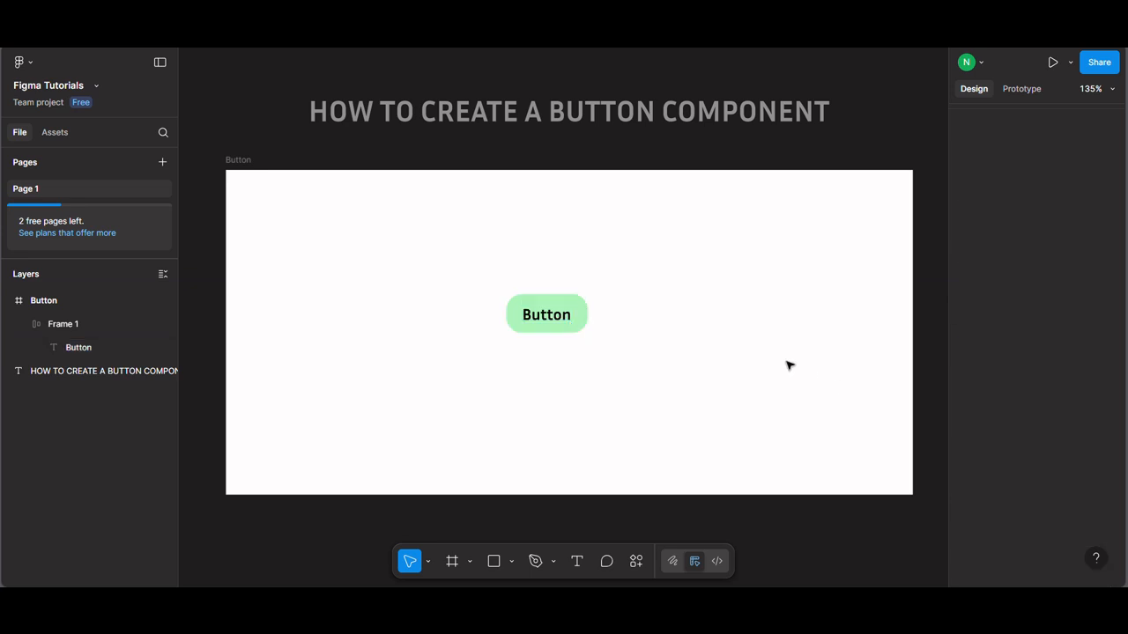
# Step: Set the font size of the Button label inside the green button to 18
pyautogui.click(555, 325)
pyautogui.click(555, 324)
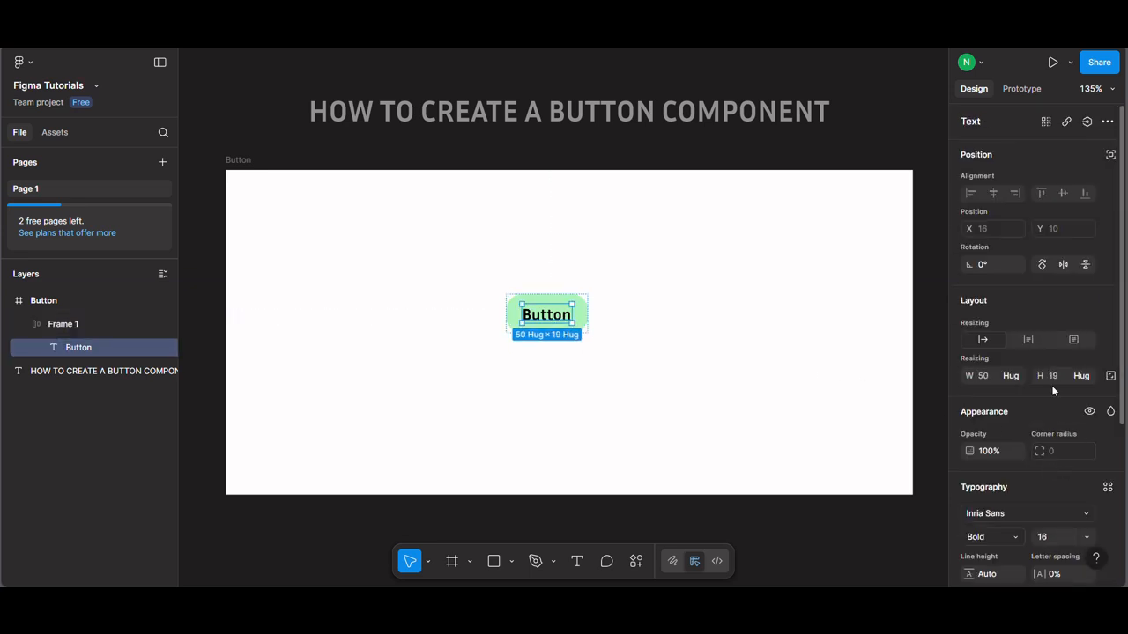
pyautogui.write('18')
pyautogui.press('Return')
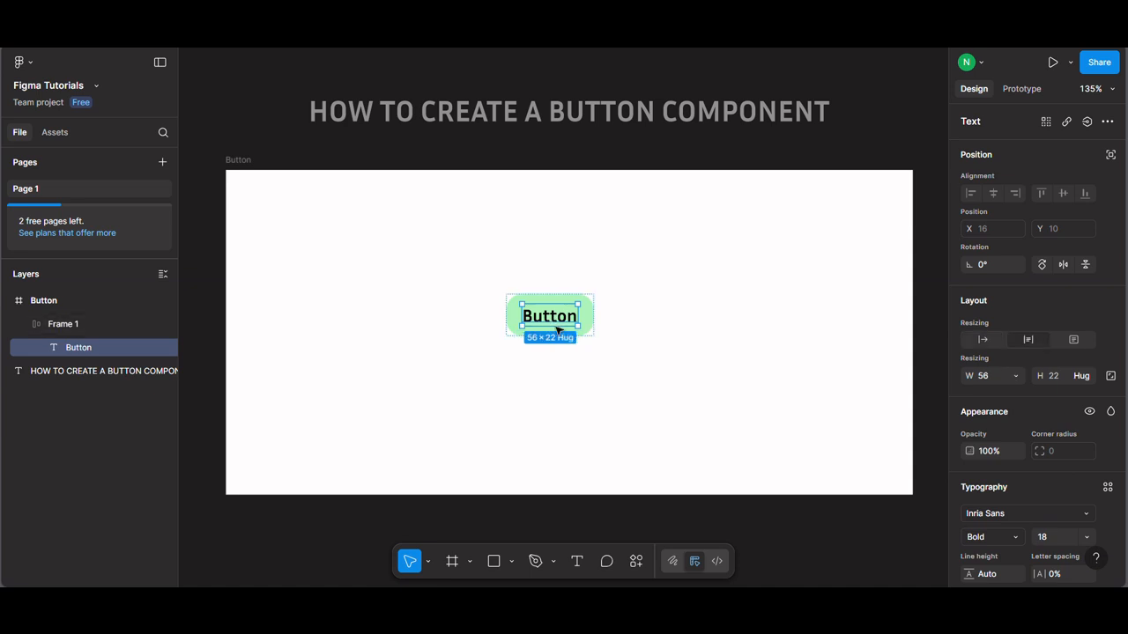
pyautogui.click(684, 340)
# Step: Set the corner radius of the green button frame to 8
pyautogui.click(596, 319)
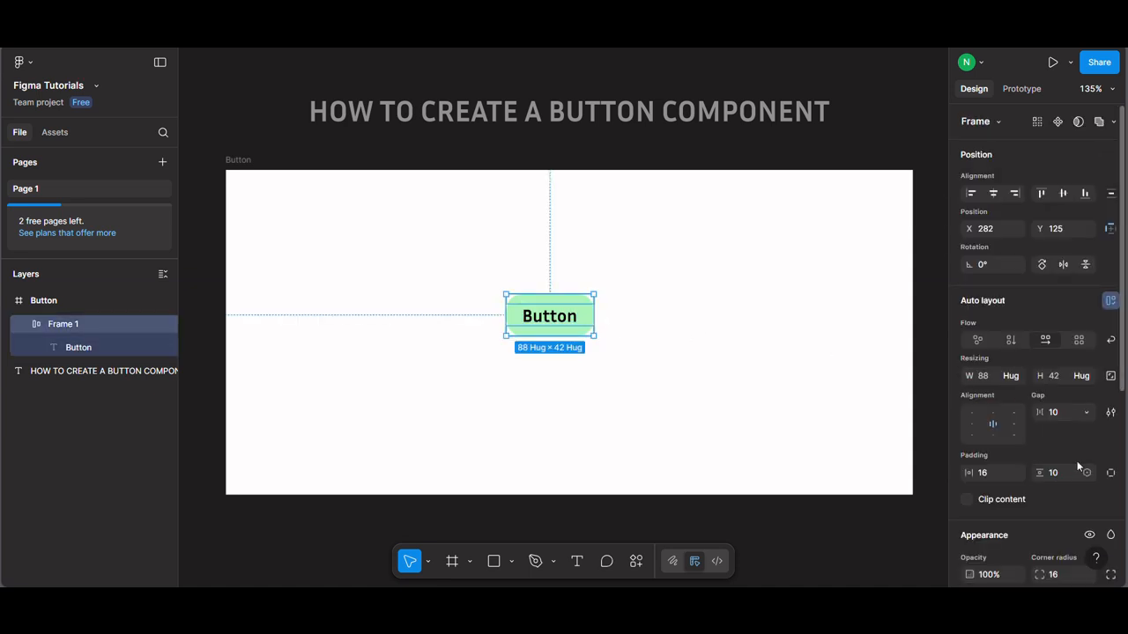
pyautogui.scroll(-3, 1073, 507)
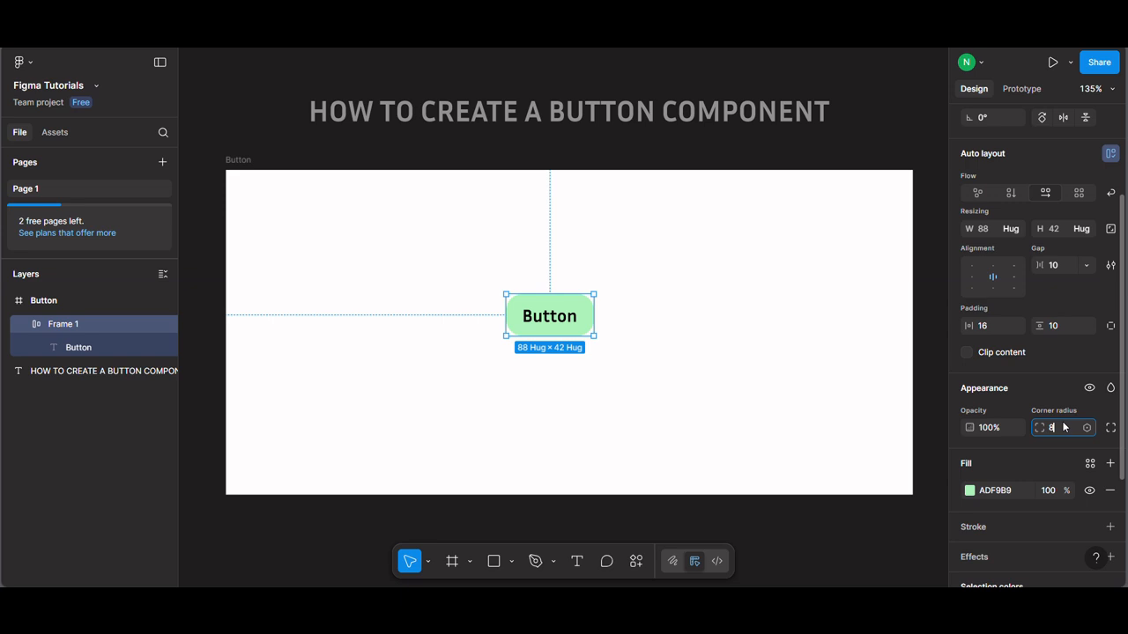
pyautogui.click(723, 281)
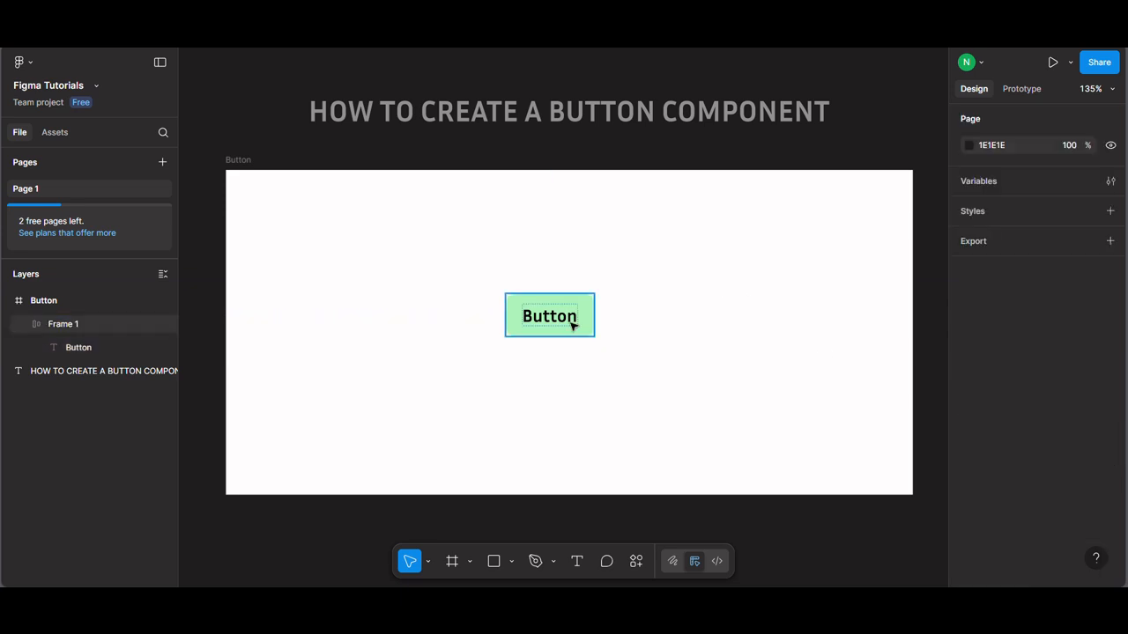
# Step: Move the green button near the centre of the white frame, to about X 292, Y 132
pyautogui.click(569, 325)
pyautogui.moveTo(566, 331); pyautogui.dragTo(576, 331)
pyautogui.click(658, 363)
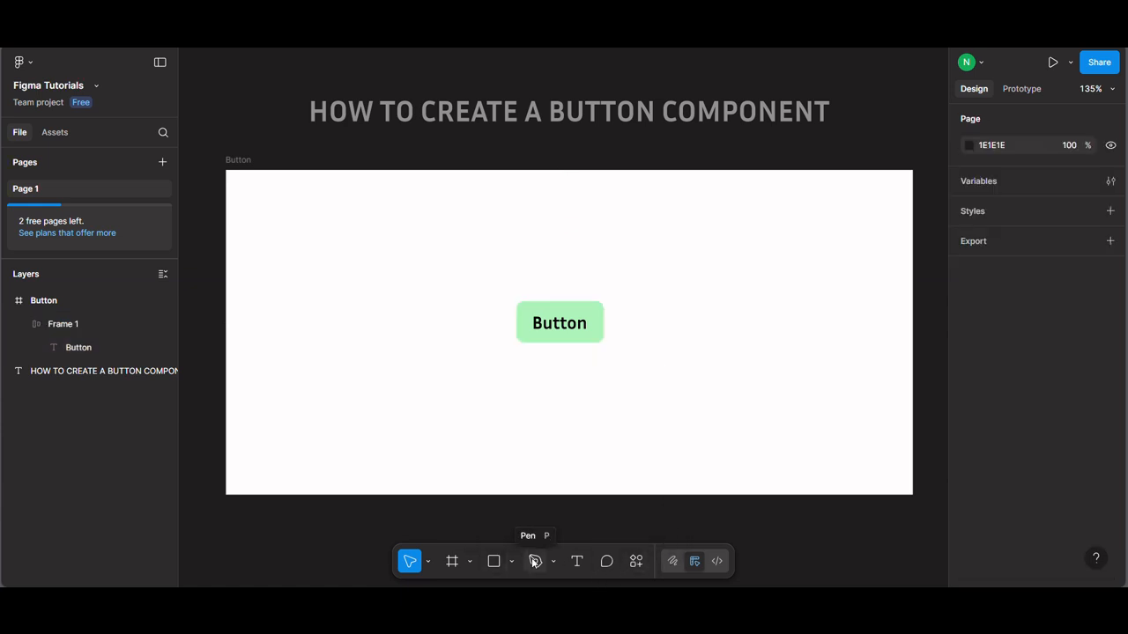
# Step: Launch the Icons8 — icons, illustrations, photos plugin
pyautogui.click(635, 565)
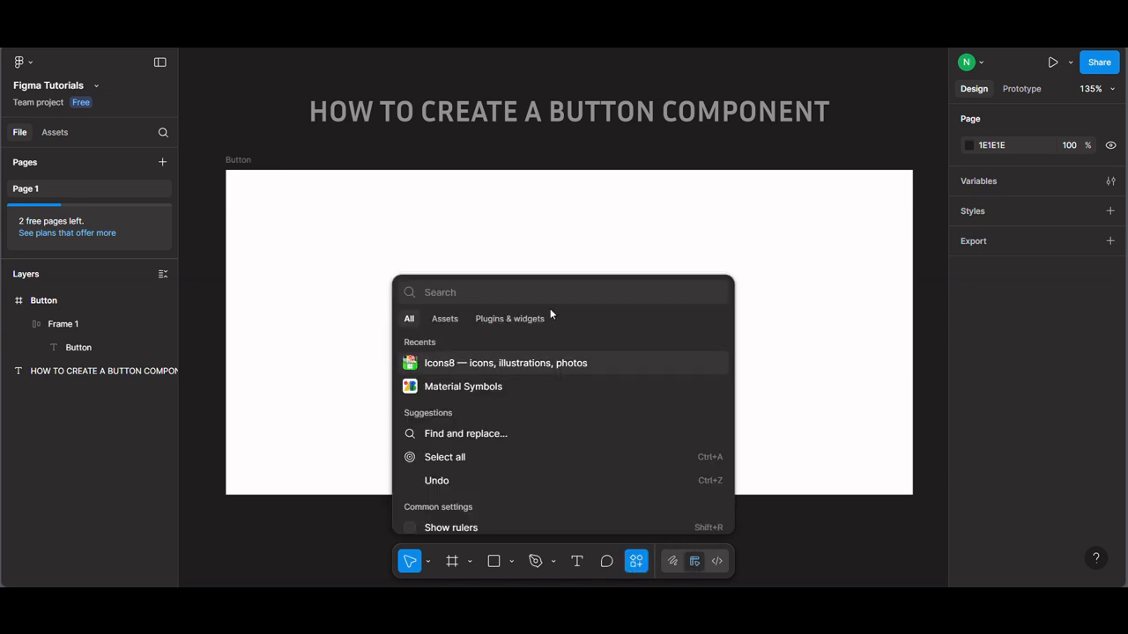
pyautogui.click(524, 322)
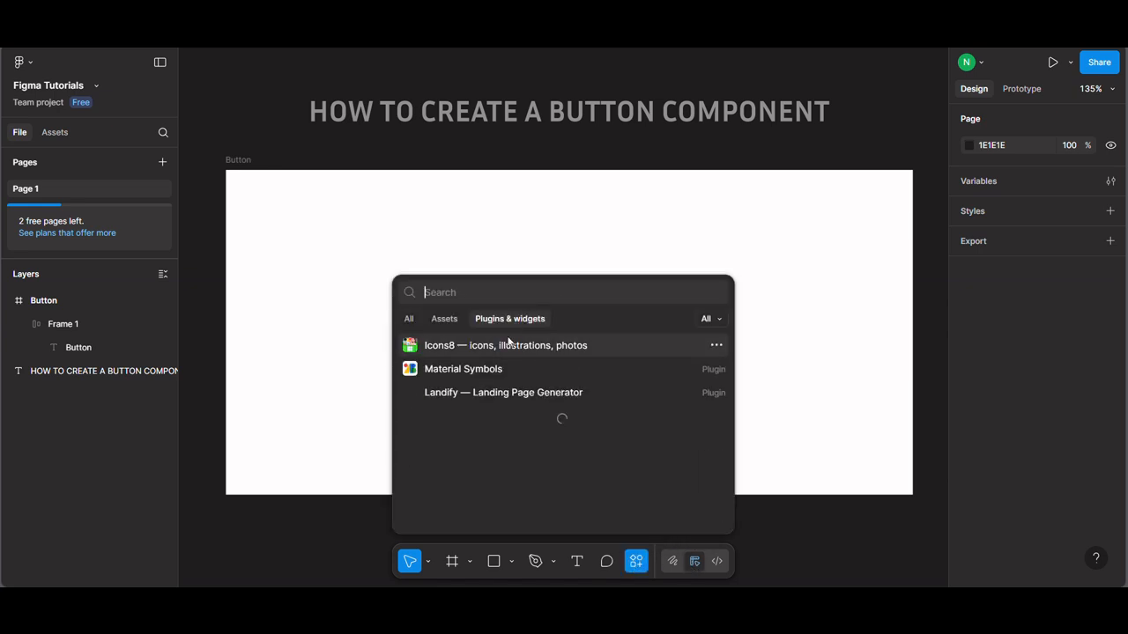
pyautogui.click(496, 347)
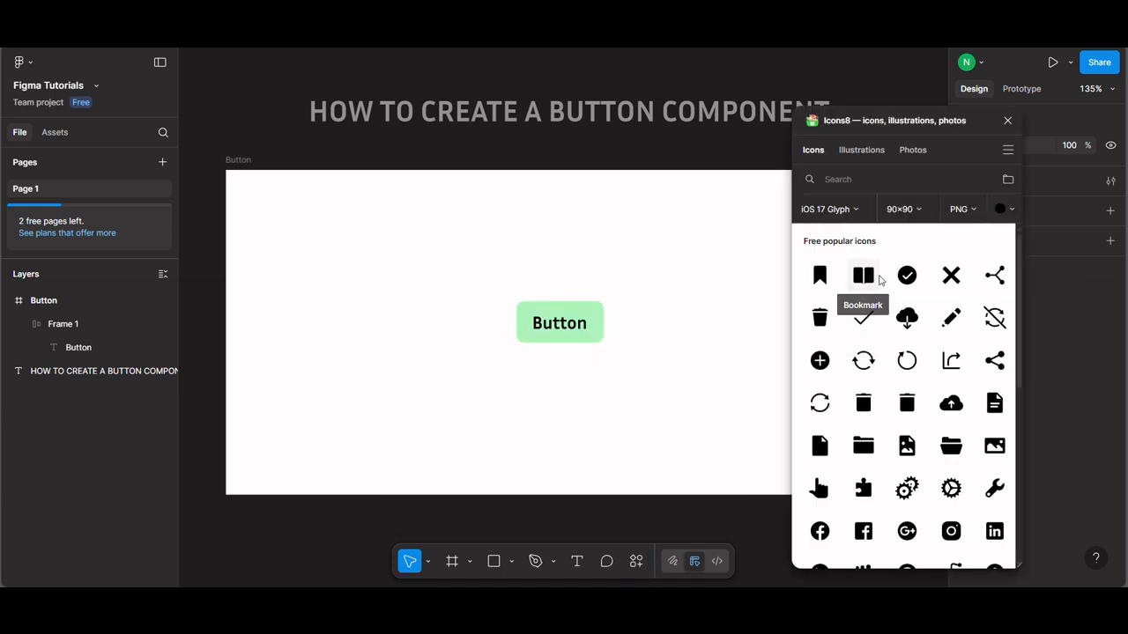
# Step: Search the icons for "arrow", insert the circled right-pointing arrow as a PNG, and close the plugin
pyautogui.click(876, 179)
pyautogui.write('arrow')
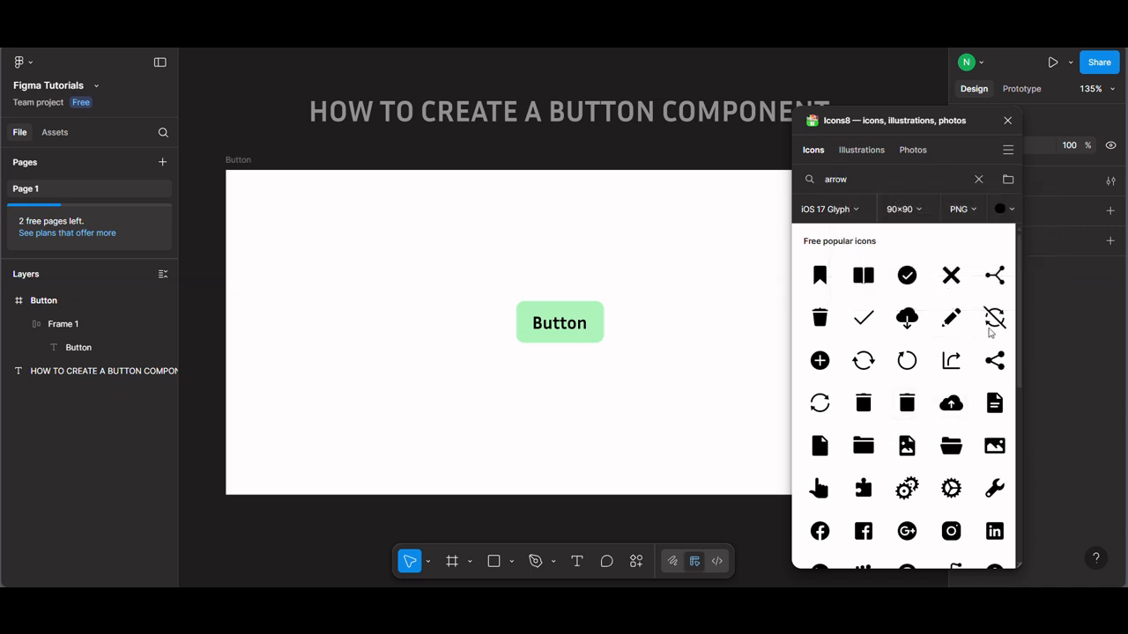
pyautogui.scroll(-2, 910, 413)
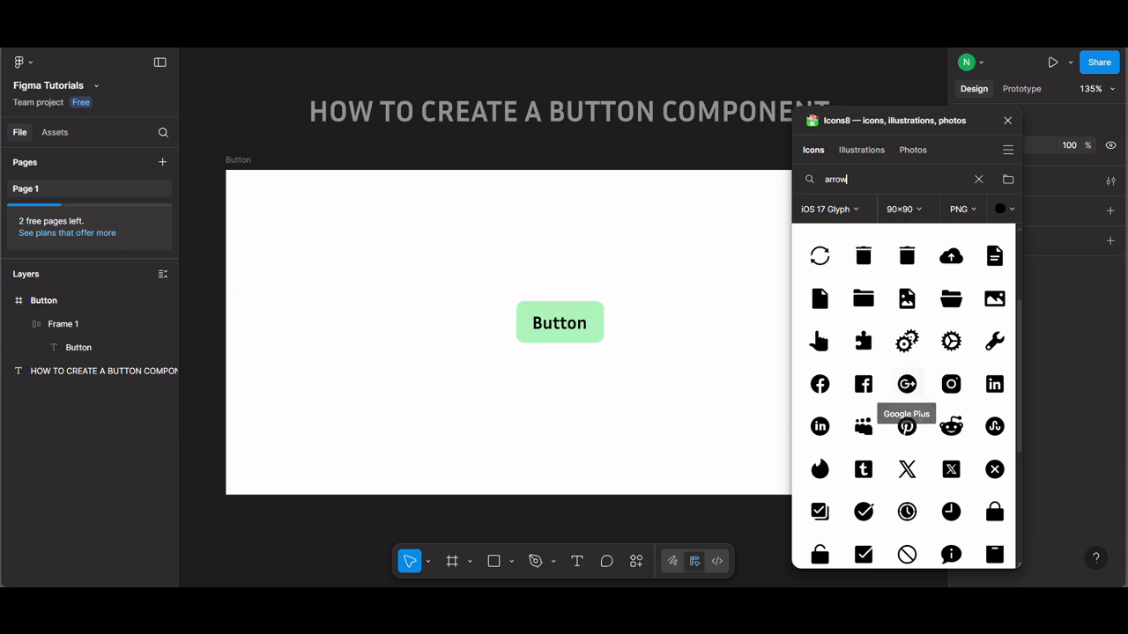
pyautogui.scroll(-3, 988, 480)
pyautogui.scroll(5, 988, 480)
pyautogui.scroll(1, 950, 444)
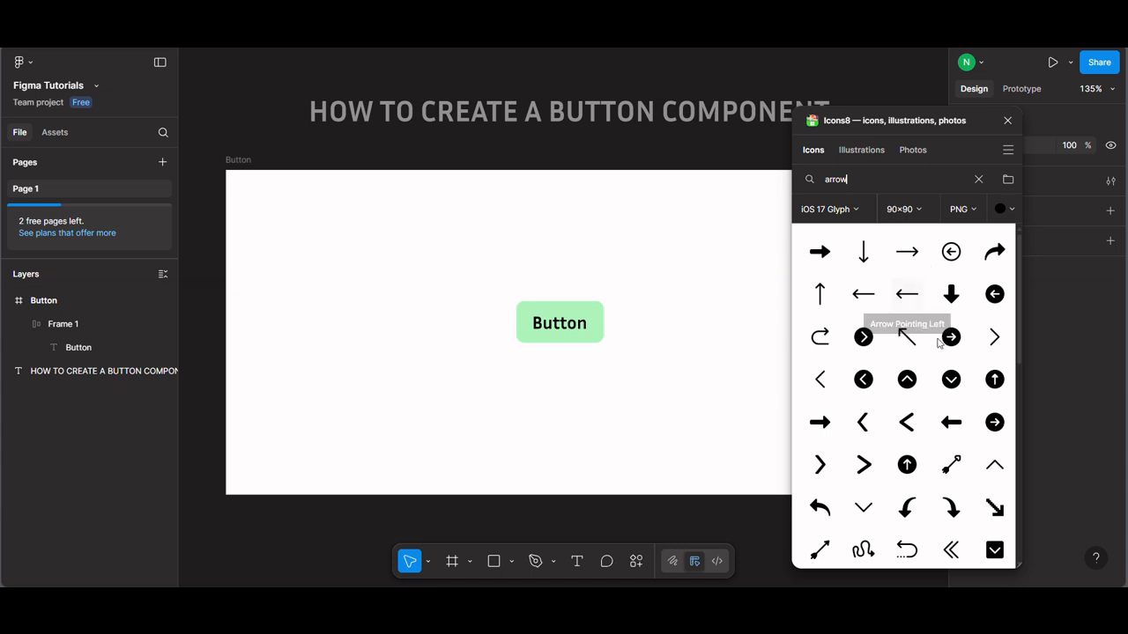
pyautogui.click(959, 343)
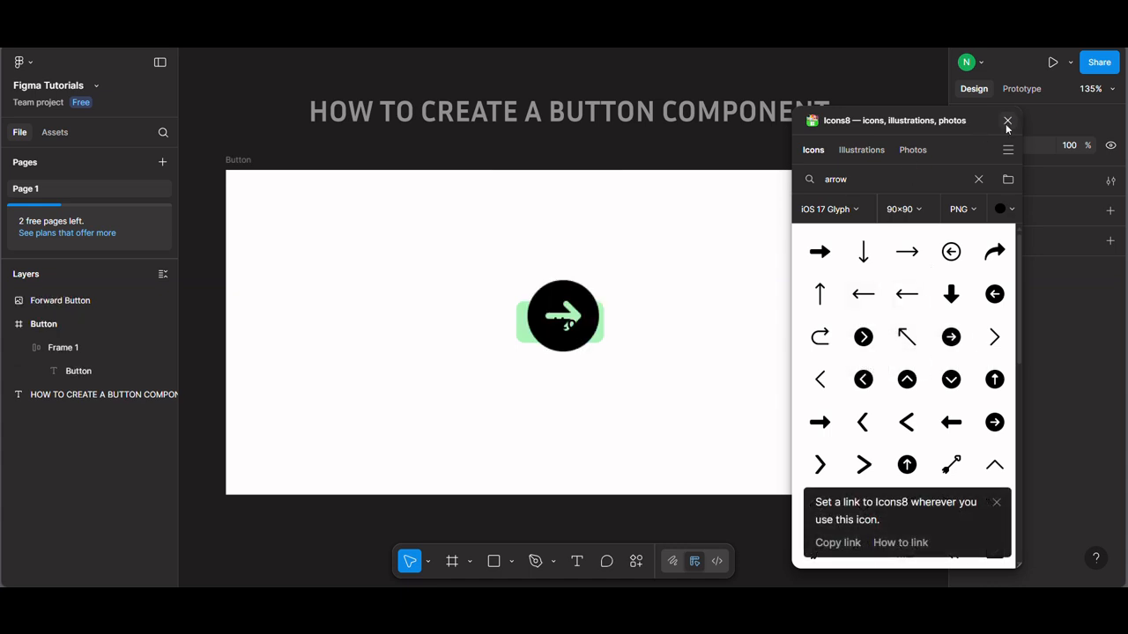
pyautogui.click(1008, 122)
# Step: Resize the inserted arrow icon to 24 × 24 and place it beside the green button on its right
pyautogui.moveTo(572, 305); pyautogui.dragTo(749, 316)
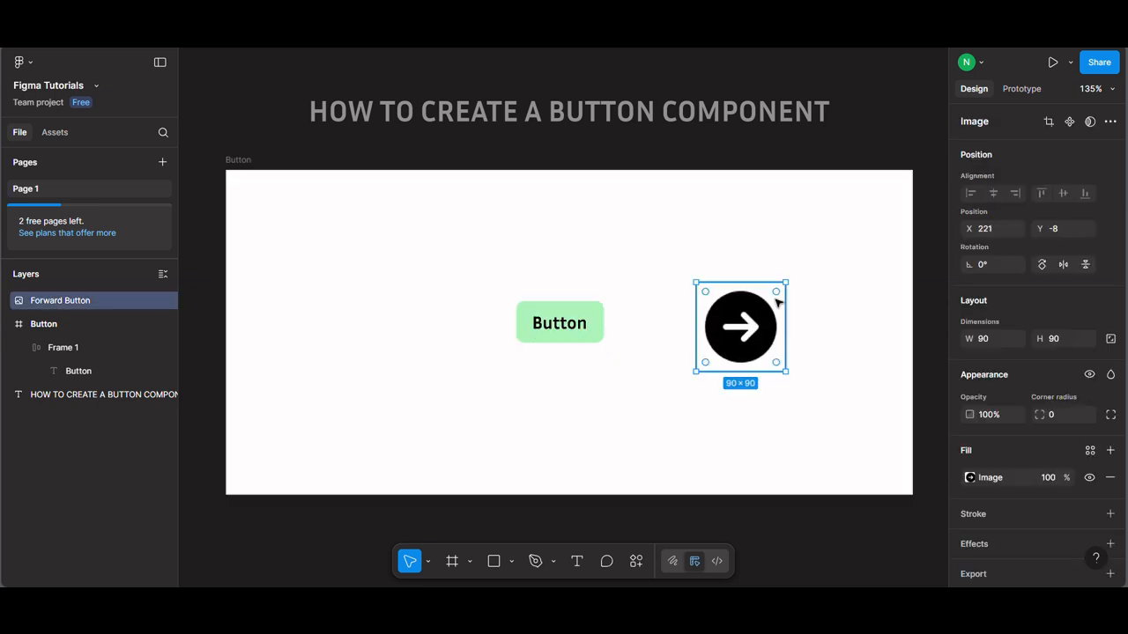
pyautogui.click(990, 343)
pyautogui.write('24')
pyautogui.press('Return')
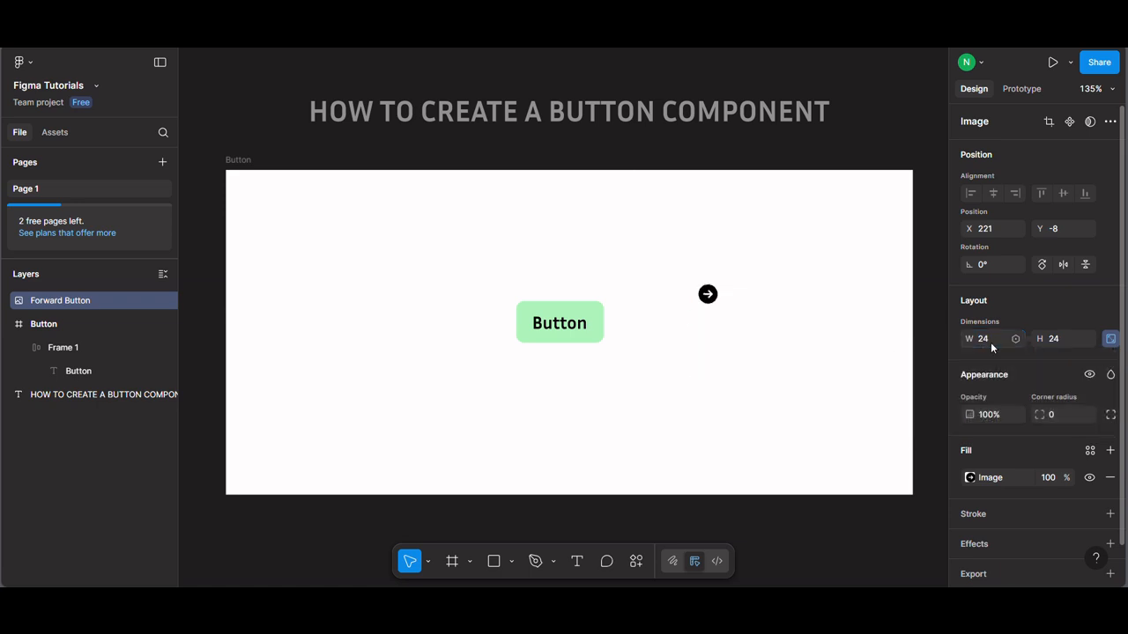
pyautogui.moveTo(708, 300); pyautogui.dragTo(666, 329)
pyautogui.rightClick(666, 330)
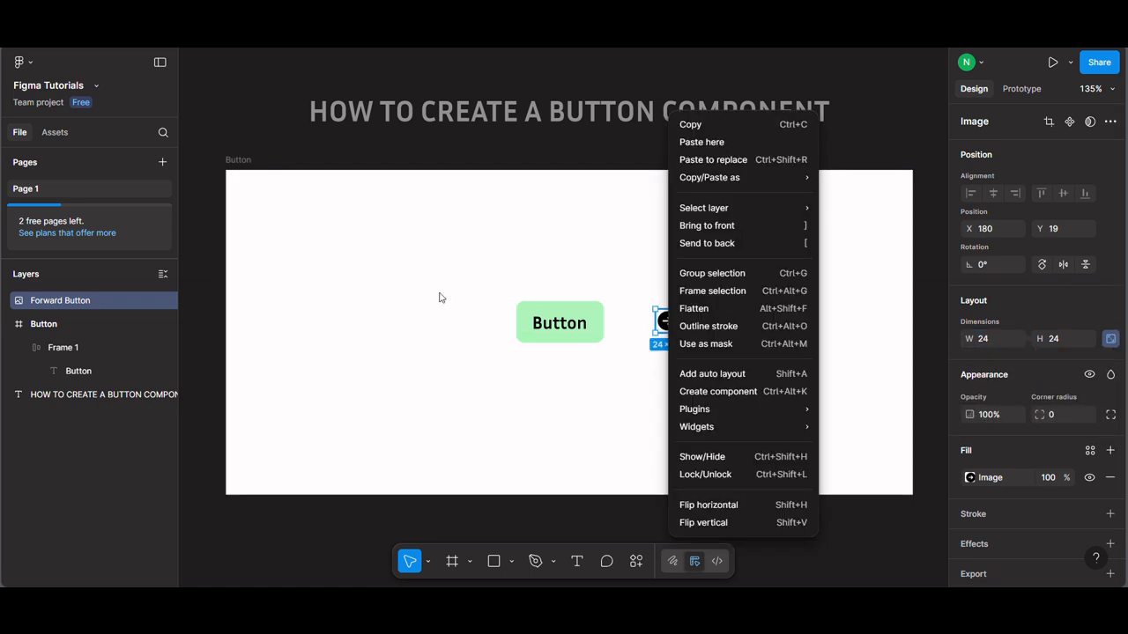
# Step: Rename the Forward Button icon layer to "arrow-right"
pyautogui.click(76, 299)
pyautogui.doubleClick(77, 299)
pyautogui.write('arrow -right')
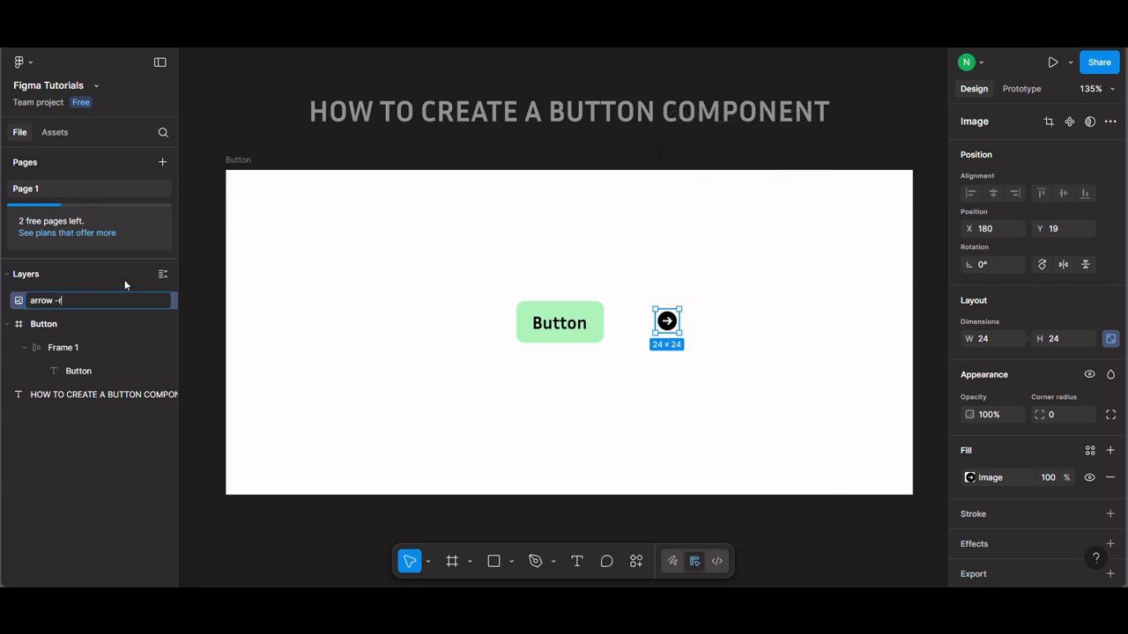
pyautogui.press('Left')
pyautogui.press('Left')
pyautogui.press('Left')
pyautogui.press('Left')
pyautogui.press('Left')
pyautogui.press('Left')
pyautogui.press('BackSpace')
pyautogui.press('Return')
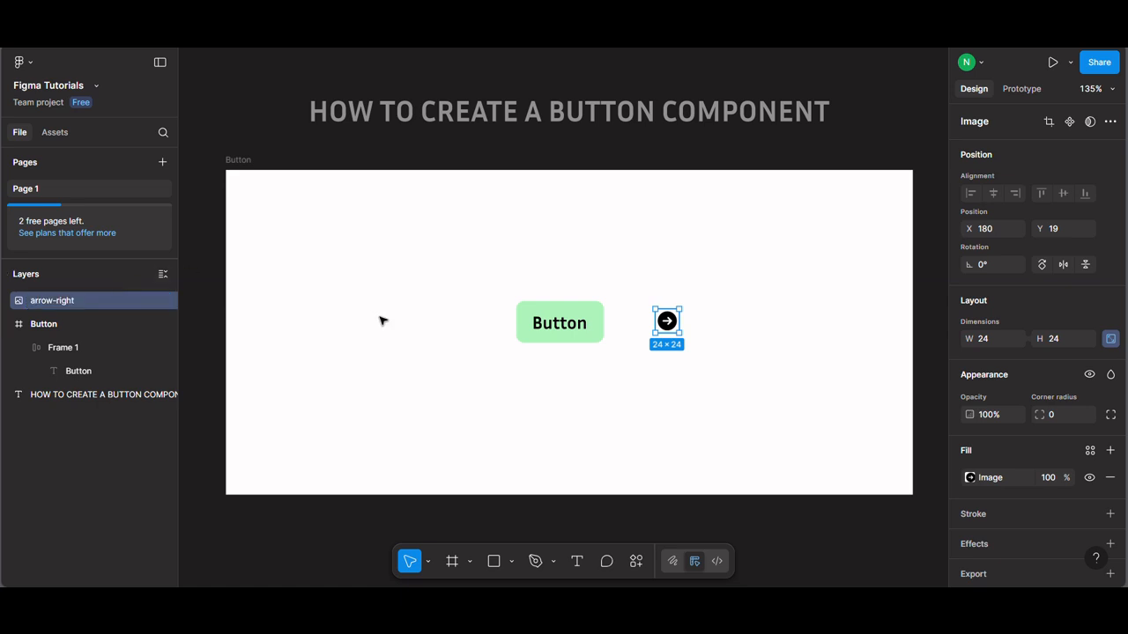
# Step: Turn the arrow-right icon into a component and move it farther right of the green button
pyautogui.rightClick(681, 328)
pyautogui.click(725, 394)
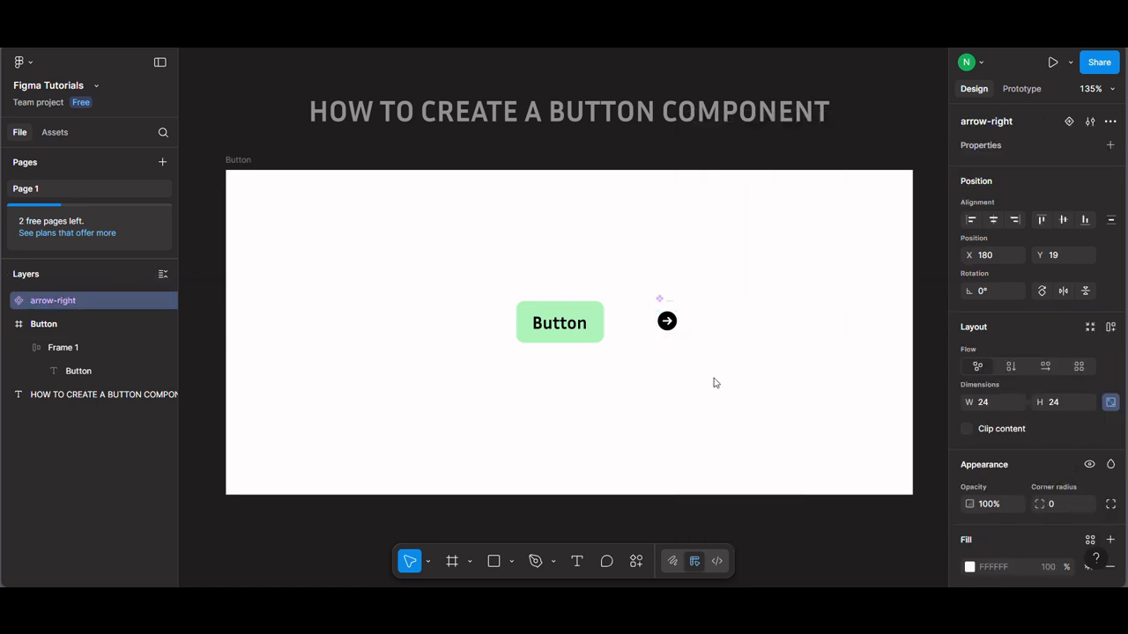
pyautogui.moveTo(662, 306); pyautogui.dragTo(750, 310)
# Step: Insert an instance of the arrow-right component from this file's assets and return to the layer list
pyautogui.click(55, 132)
pyautogui.click(59, 263)
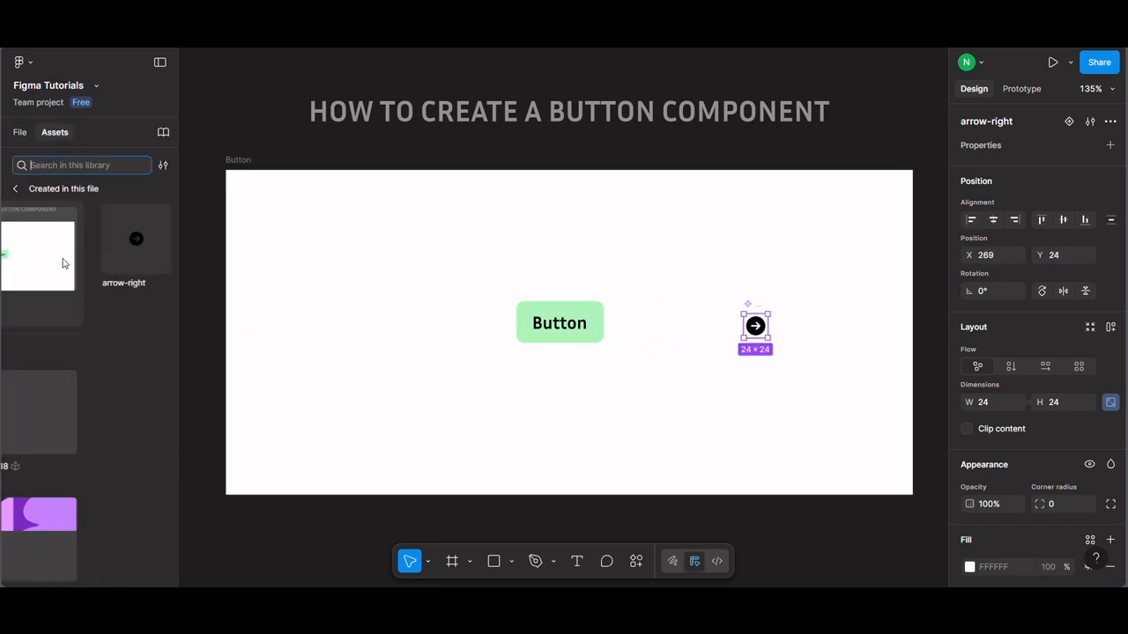
pyautogui.click(573, 330)
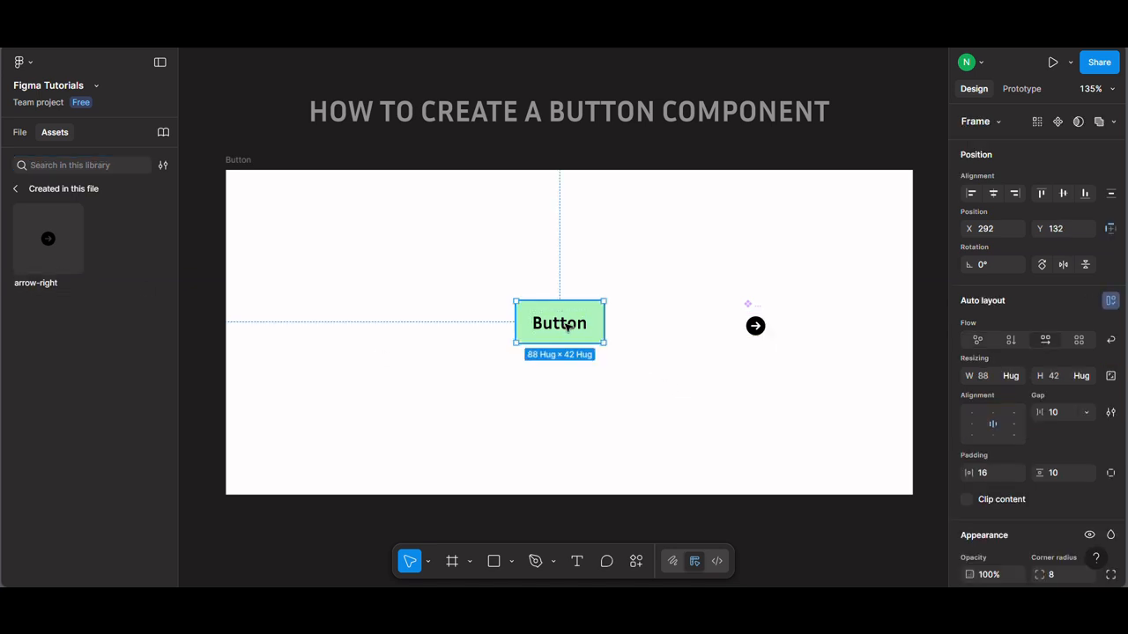
pyautogui.click(571, 329)
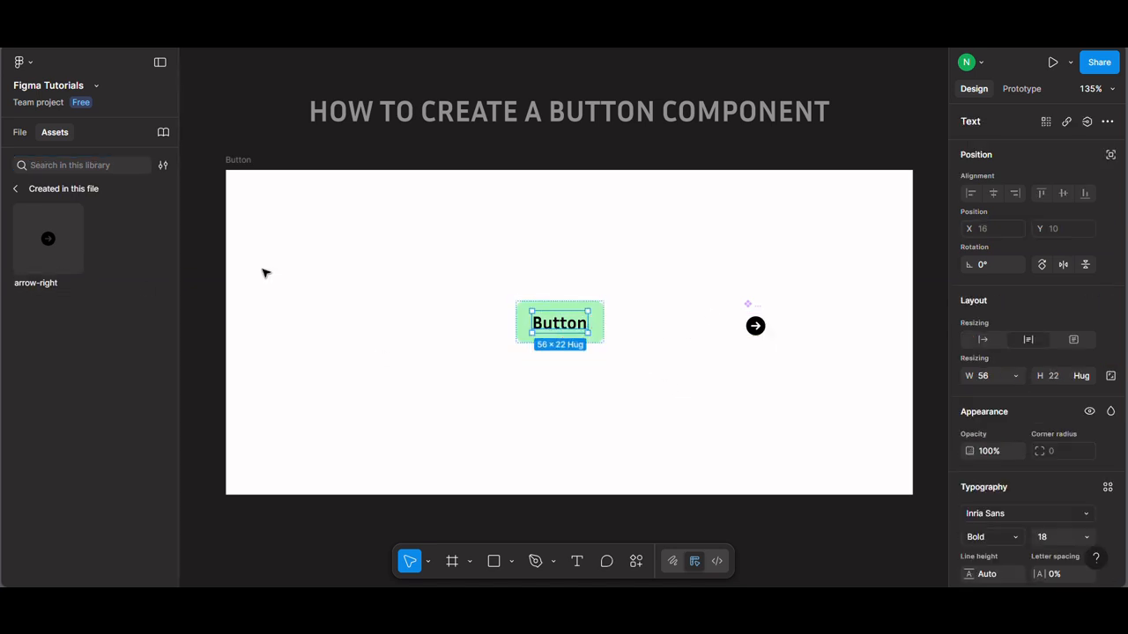
pyautogui.click(46, 247)
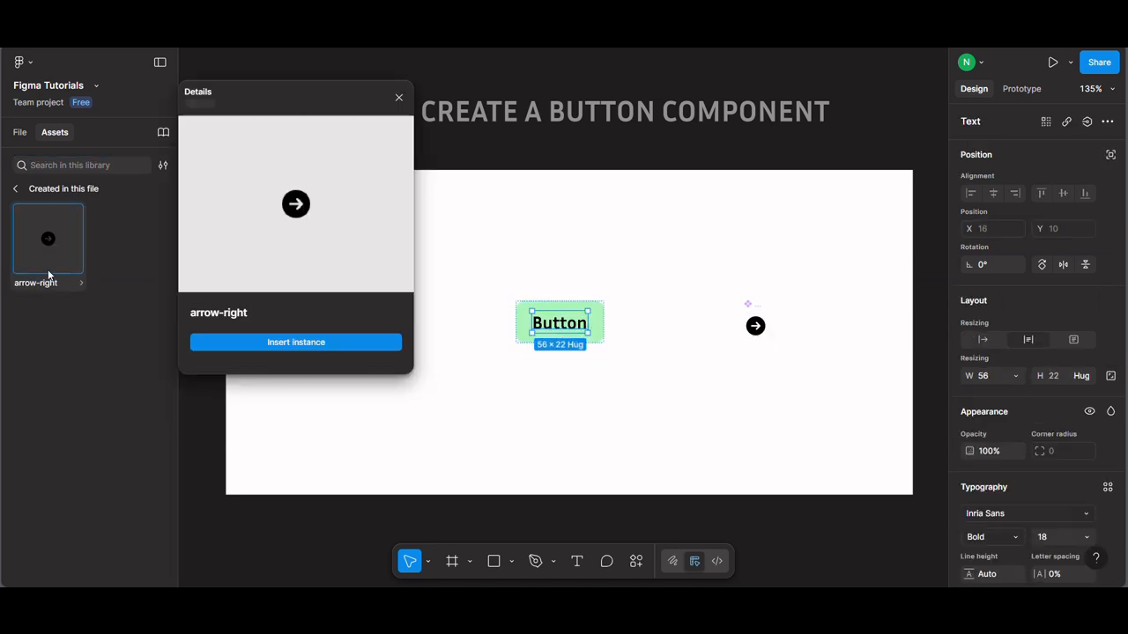
pyautogui.click(300, 343)
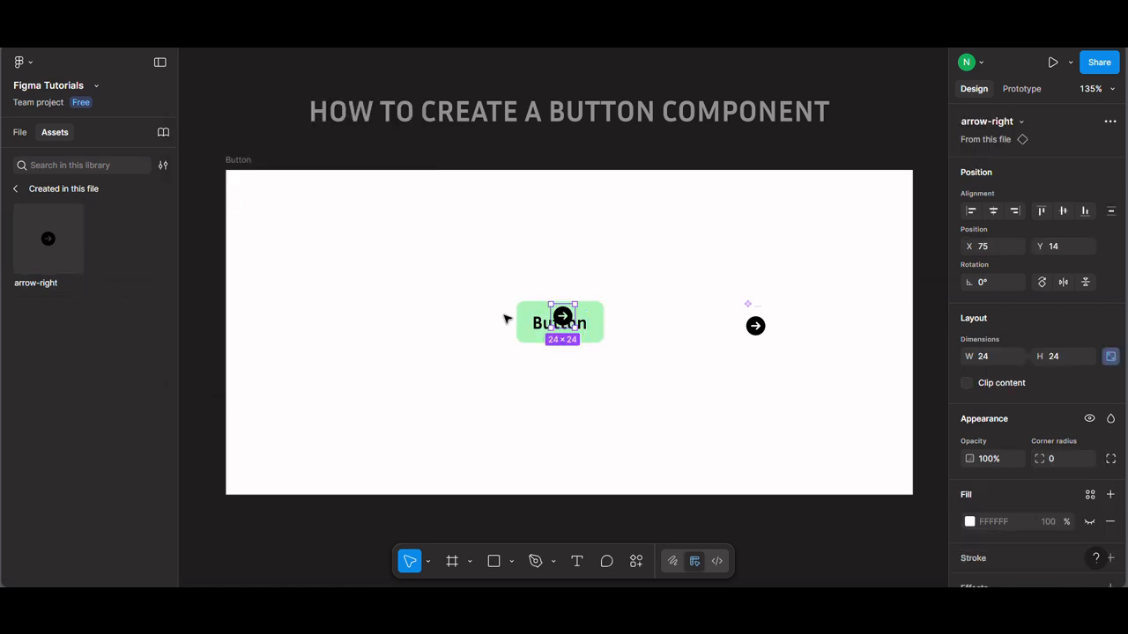
pyautogui.click(20, 132)
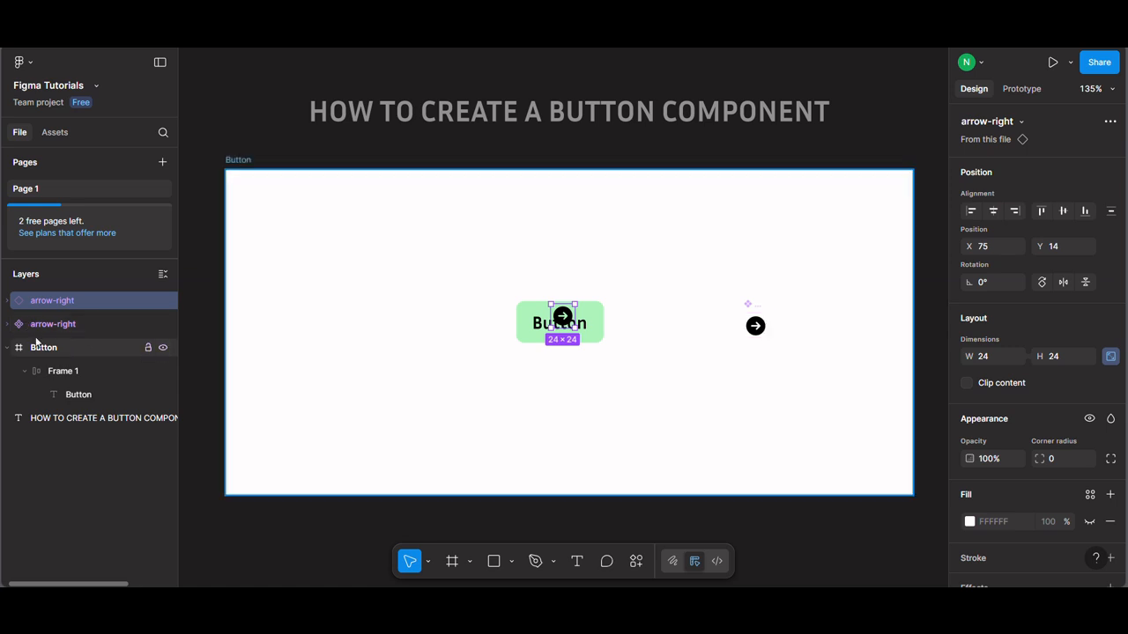
# Step: Nest the arrow-right instance inside the green button's auto layout frame and place it after the Button text
pyautogui.moveTo(57, 300); pyautogui.dragTo(110, 390)
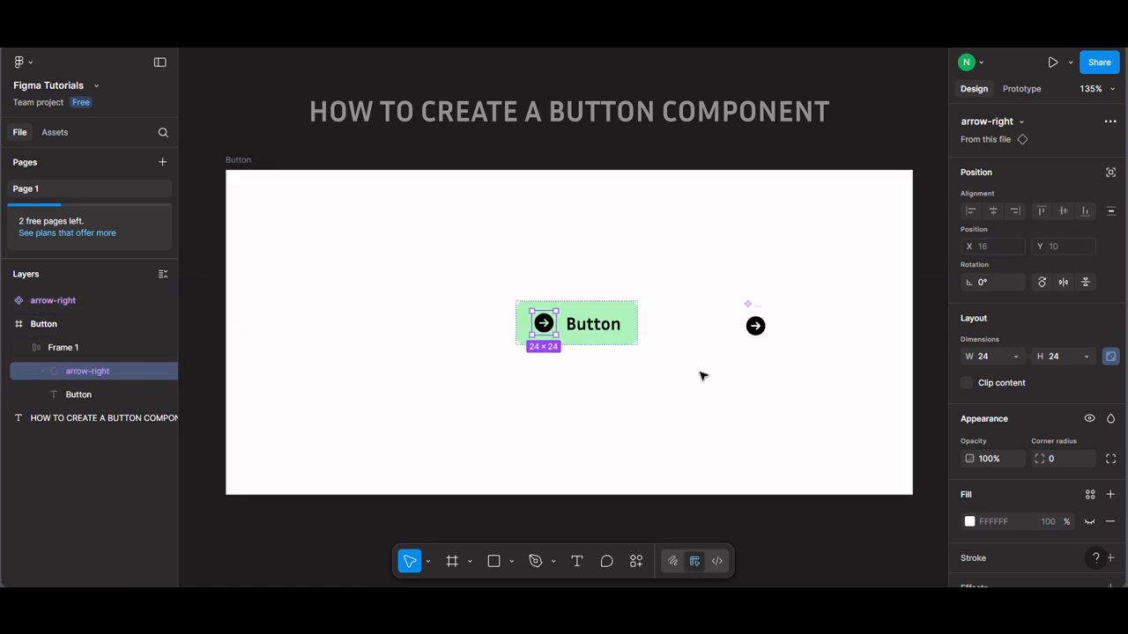
pyautogui.click(581, 348)
pyautogui.click(546, 333)
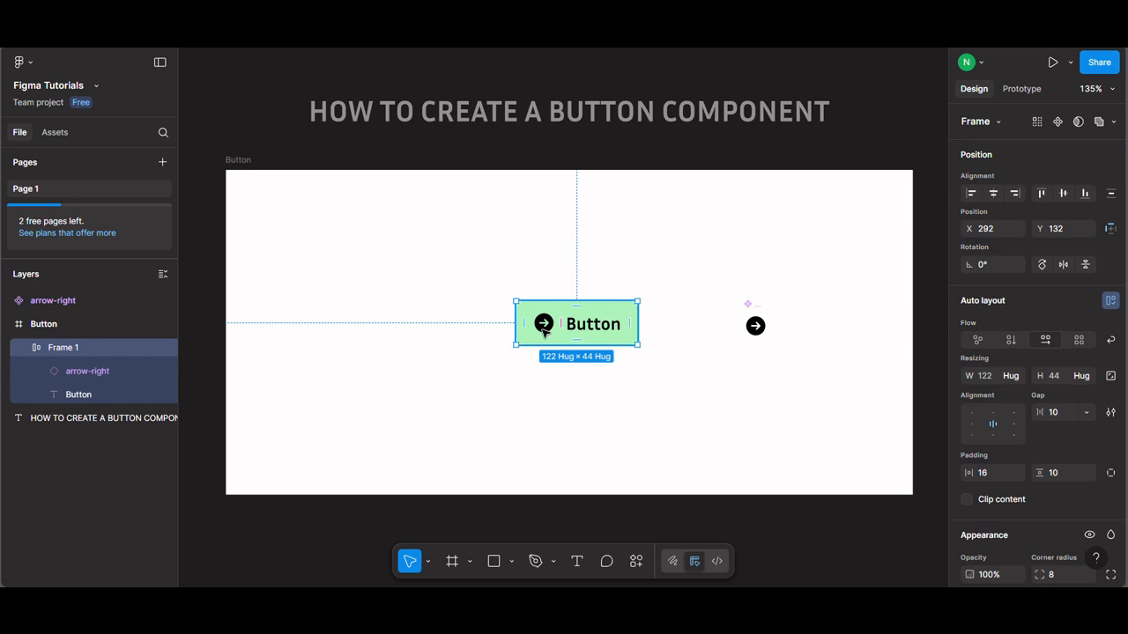
pyautogui.click(545, 329)
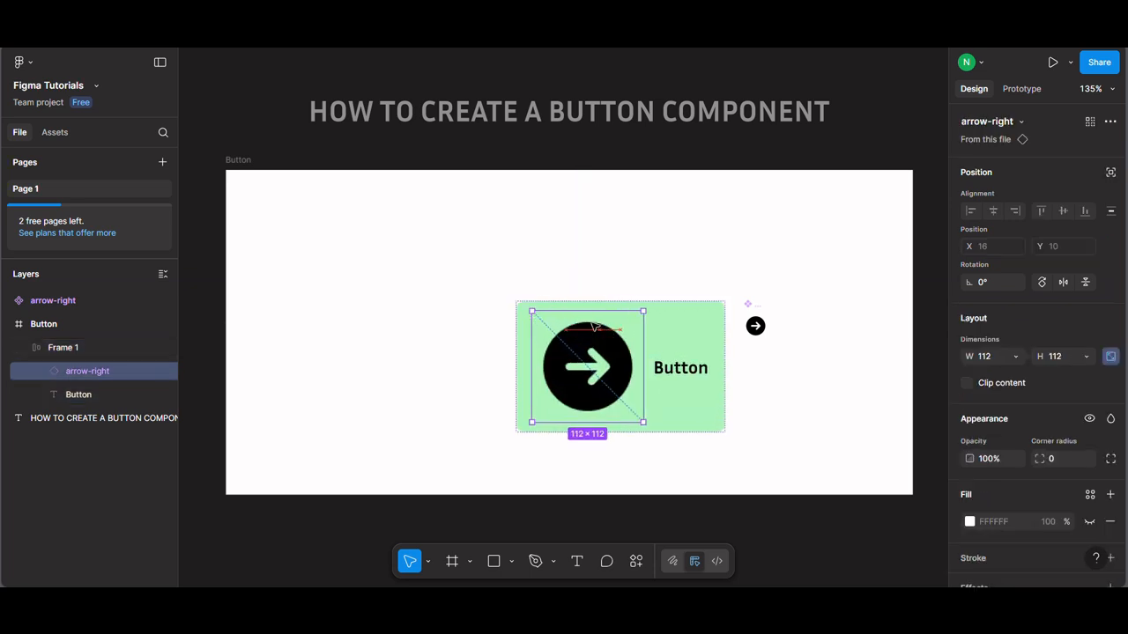
pyautogui.press('Right')
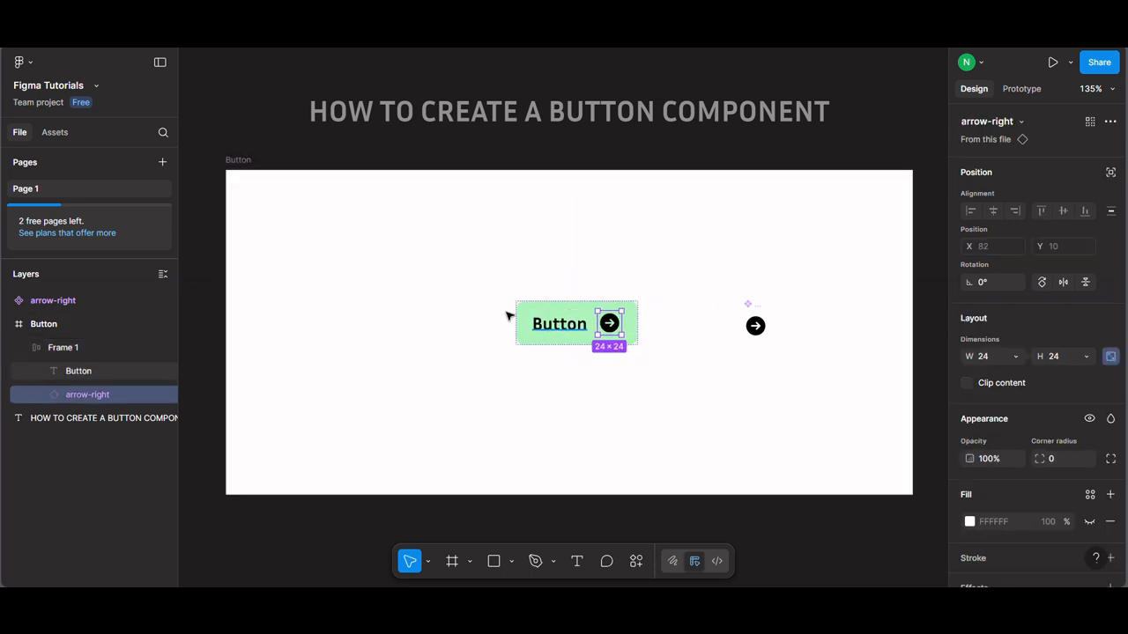
pyautogui.click(656, 366)
# Step: Set the green button frame's right padding to 12, independently of its other sides
pyautogui.scroll(3, 642, 299)
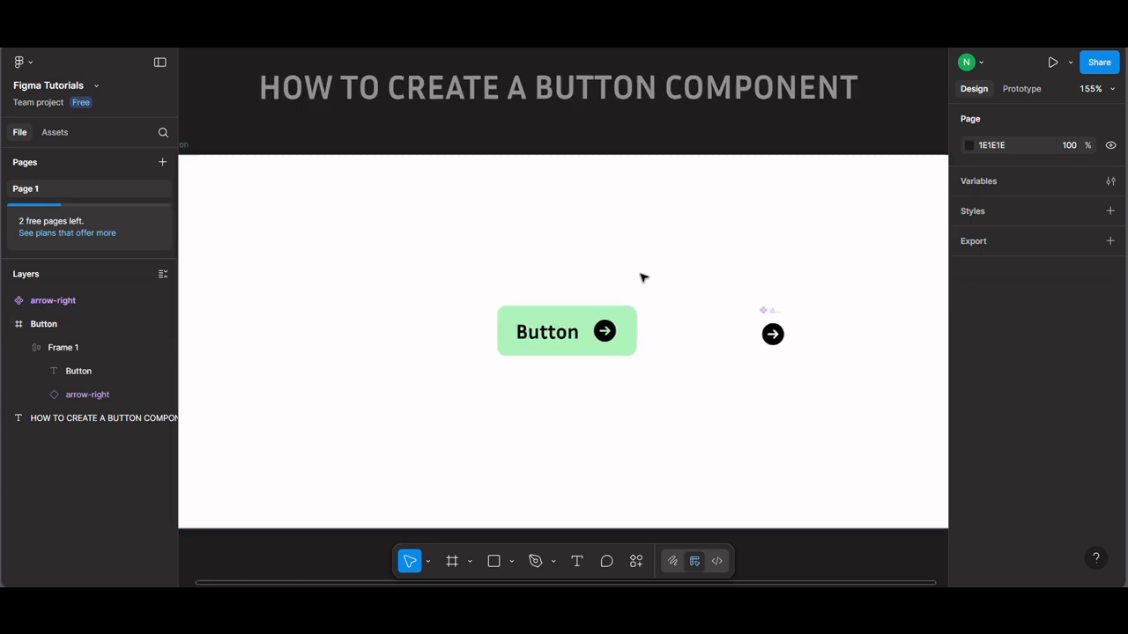
pyautogui.click(636, 331)
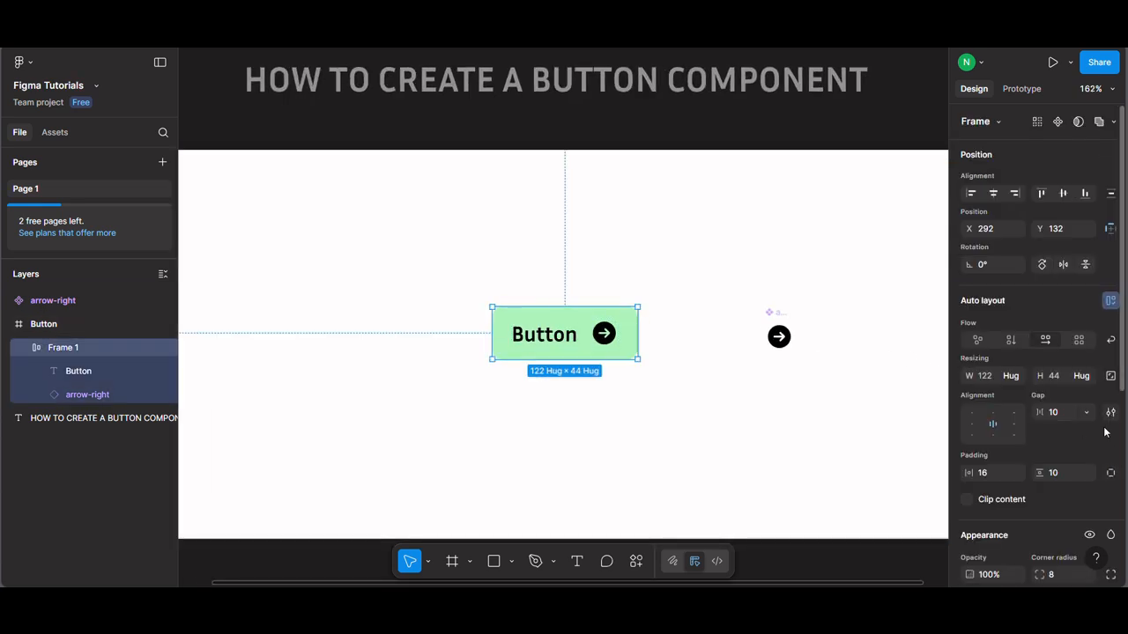
pyautogui.click(1112, 474)
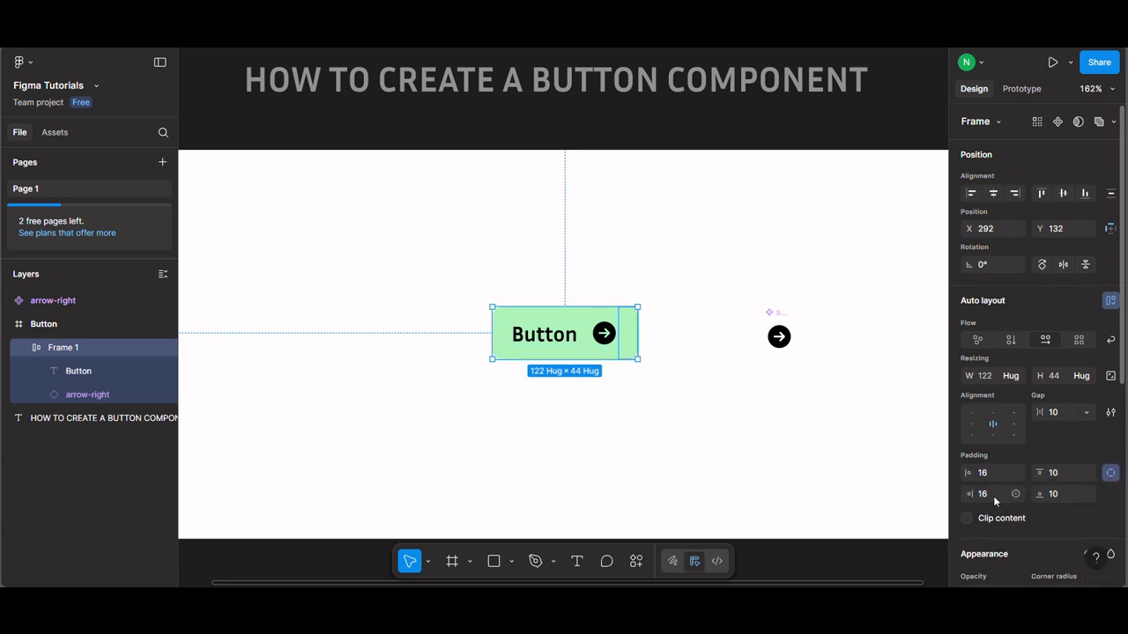
pyautogui.write('12')
pyautogui.press('Return')
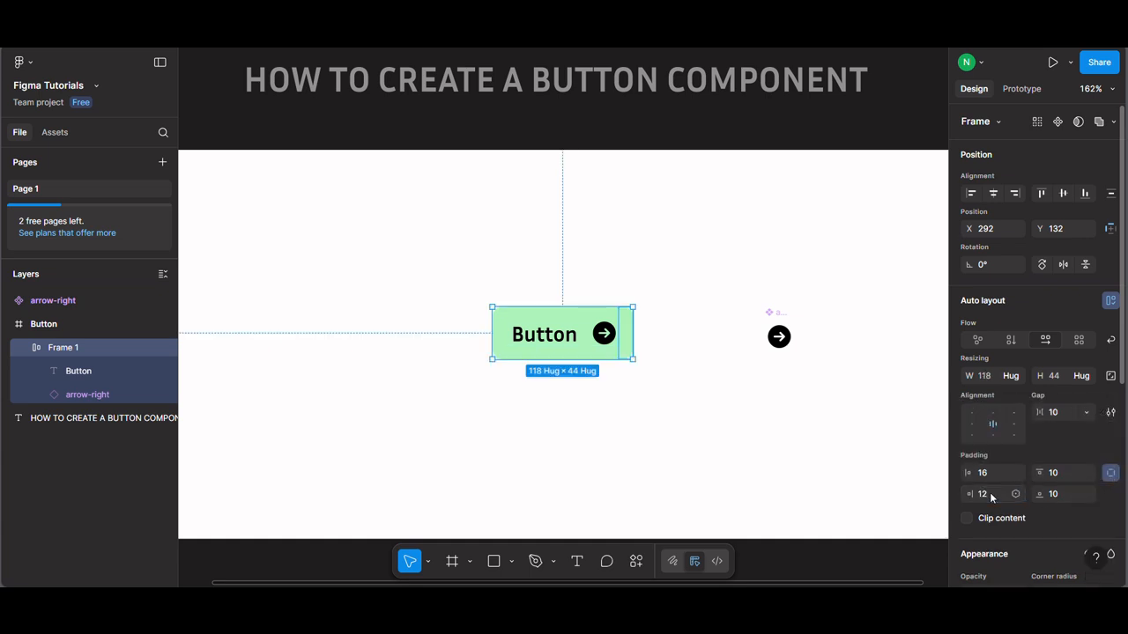
pyautogui.click(714, 476)
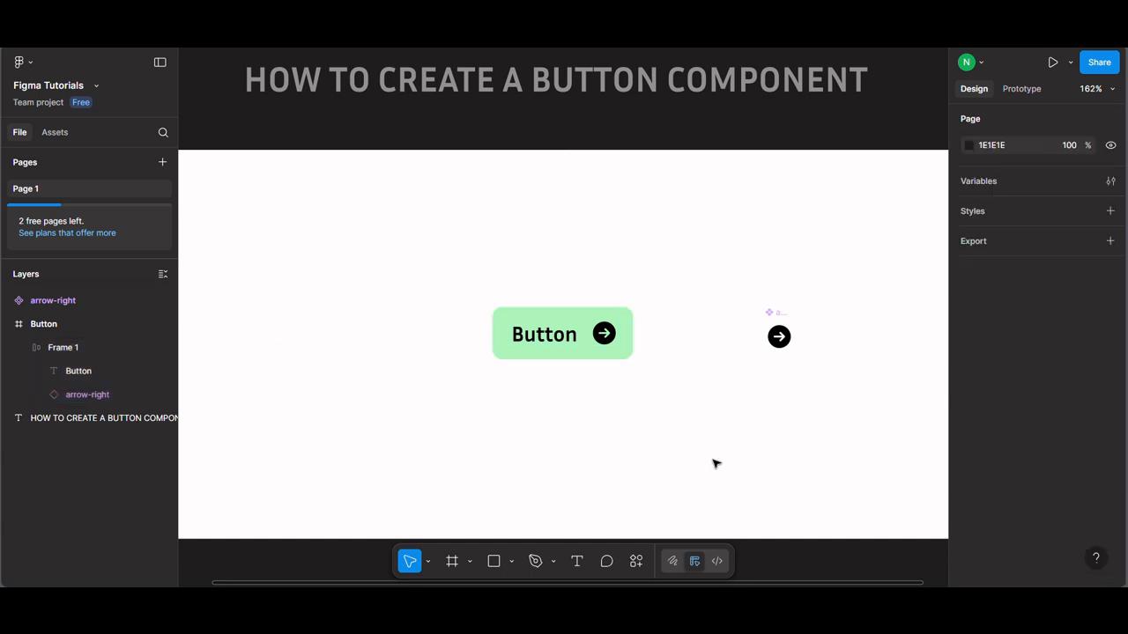
# Step: Set the auto layout gap between the button's text and arrow icon to 8
pyautogui.click(581, 351)
pyautogui.click(1110, 472)
pyautogui.click(1053, 413)
pyautogui.write('8')
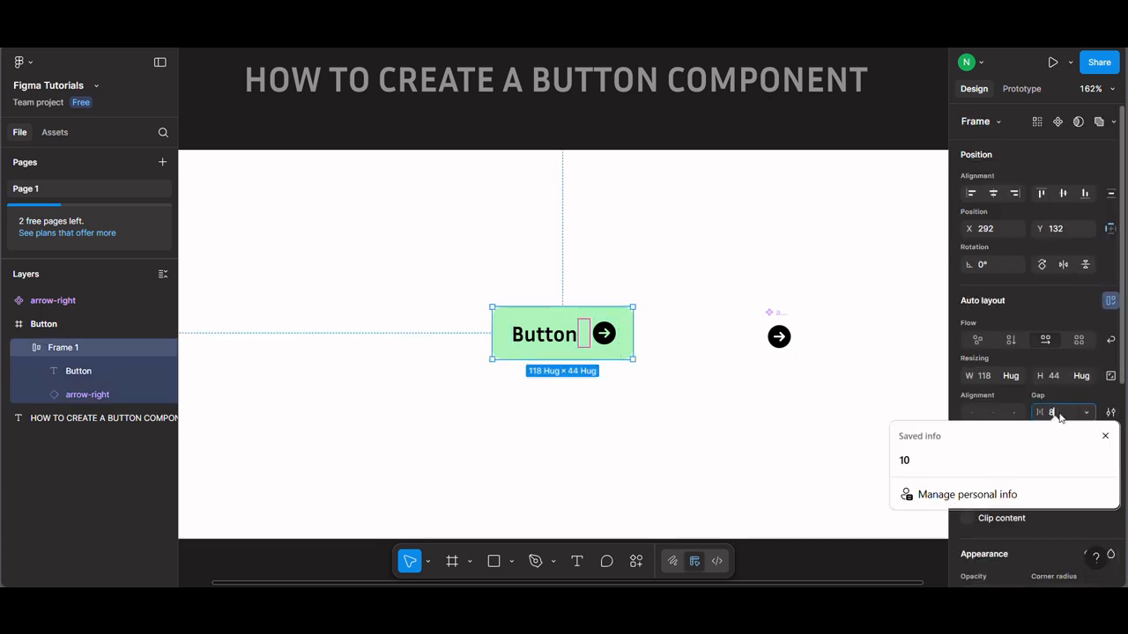
pyautogui.press('Return')
pyautogui.click(724, 385)
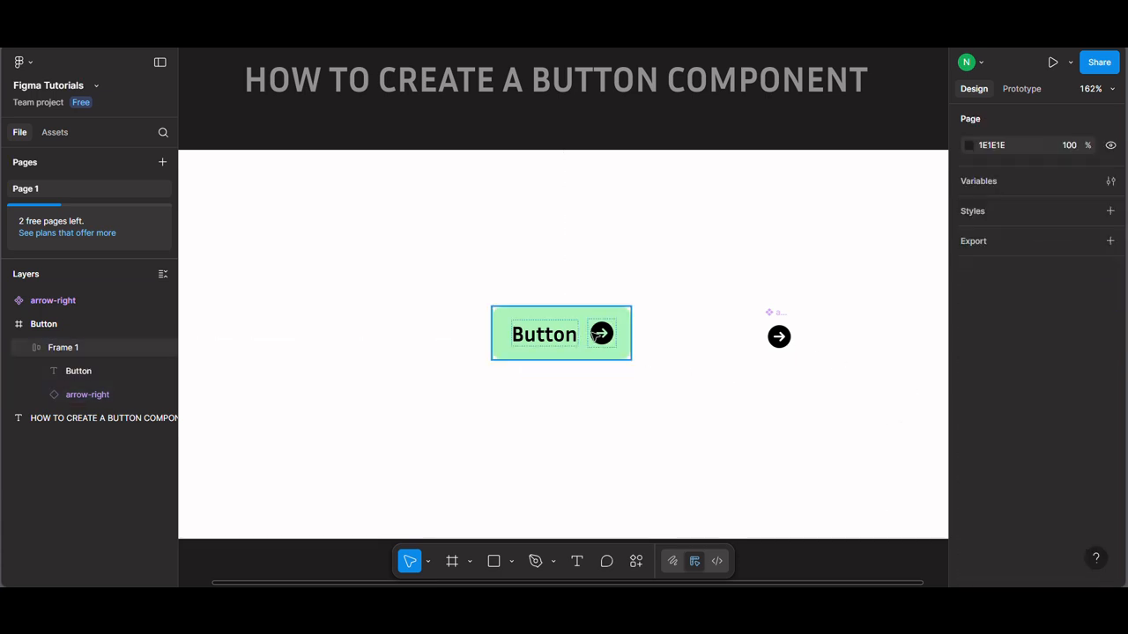
# Step: Rename the green button's Frame 1 layer to "Button"
pyautogui.click(588, 340)
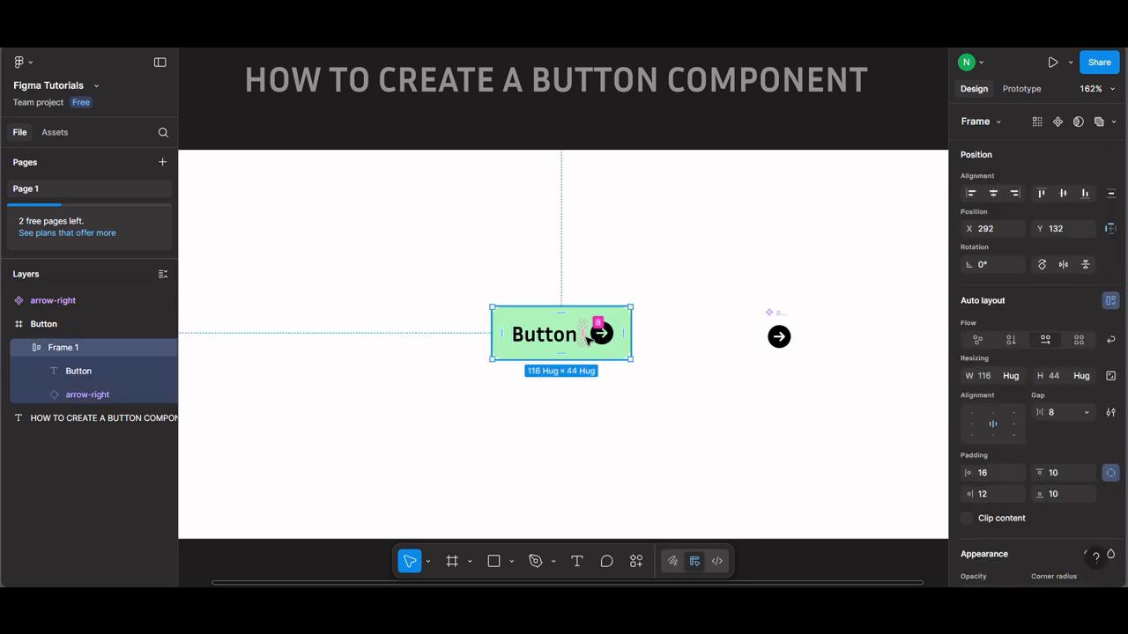
pyautogui.rightClick(588, 340)
pyautogui.moveTo(634, 408)
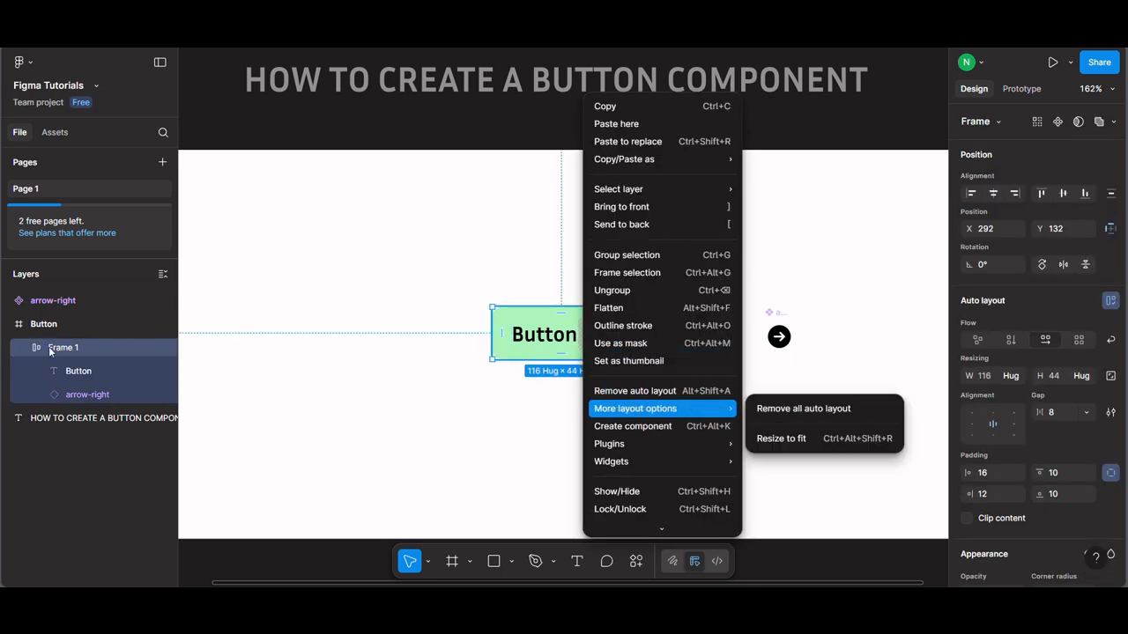
pyautogui.doubleClick(78, 352)
pyautogui.write('Bu')
pyautogui.press('BackSpace')
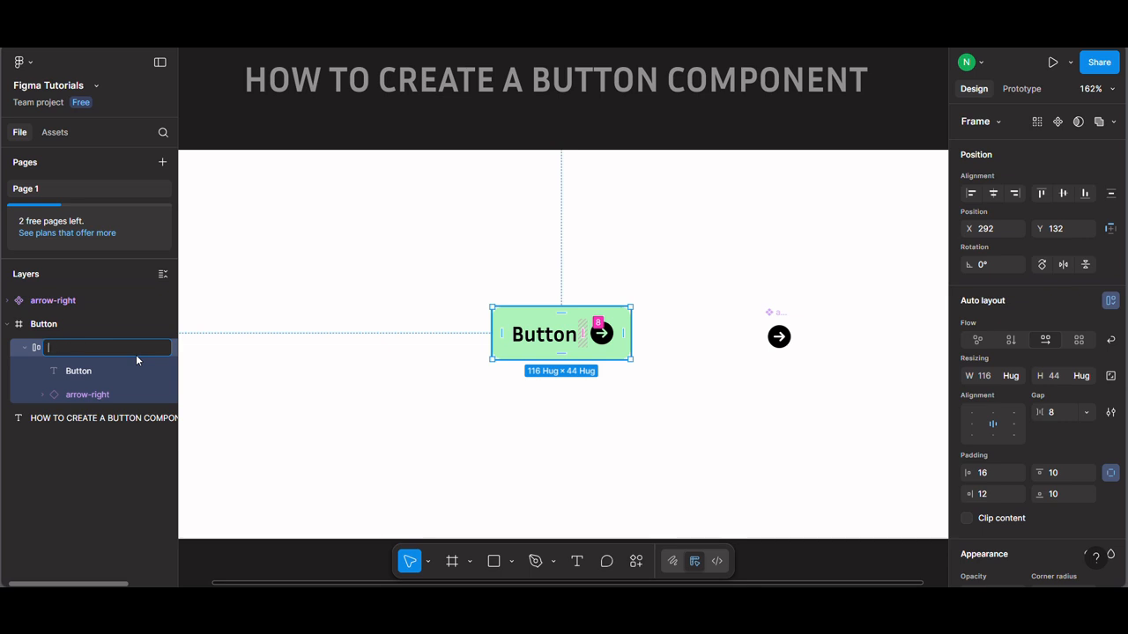
pyautogui.write('utton')
pyautogui.press('Return')
# Step: Turn the green Button auto layout frame into a component
pyautogui.rightClick(581, 359)
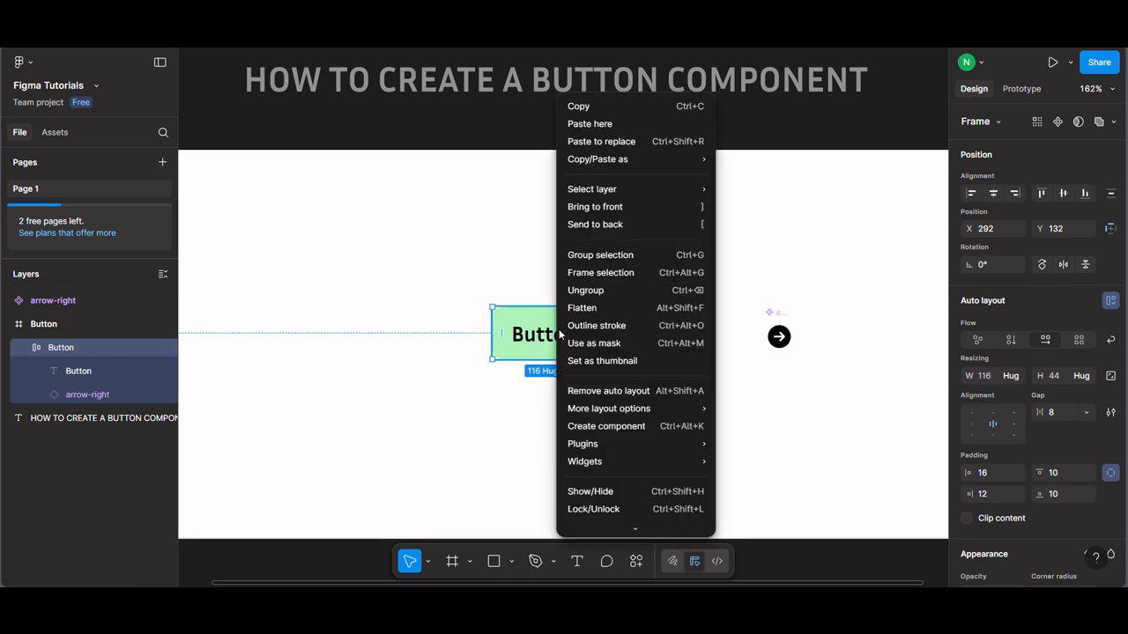
pyautogui.click(622, 426)
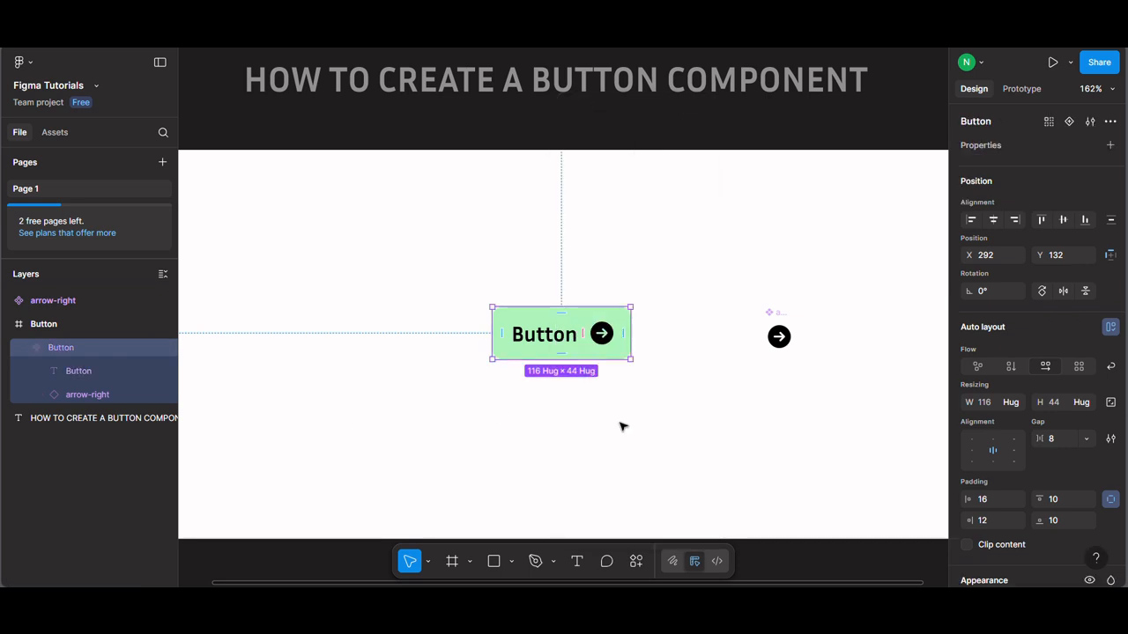
pyautogui.click(653, 410)
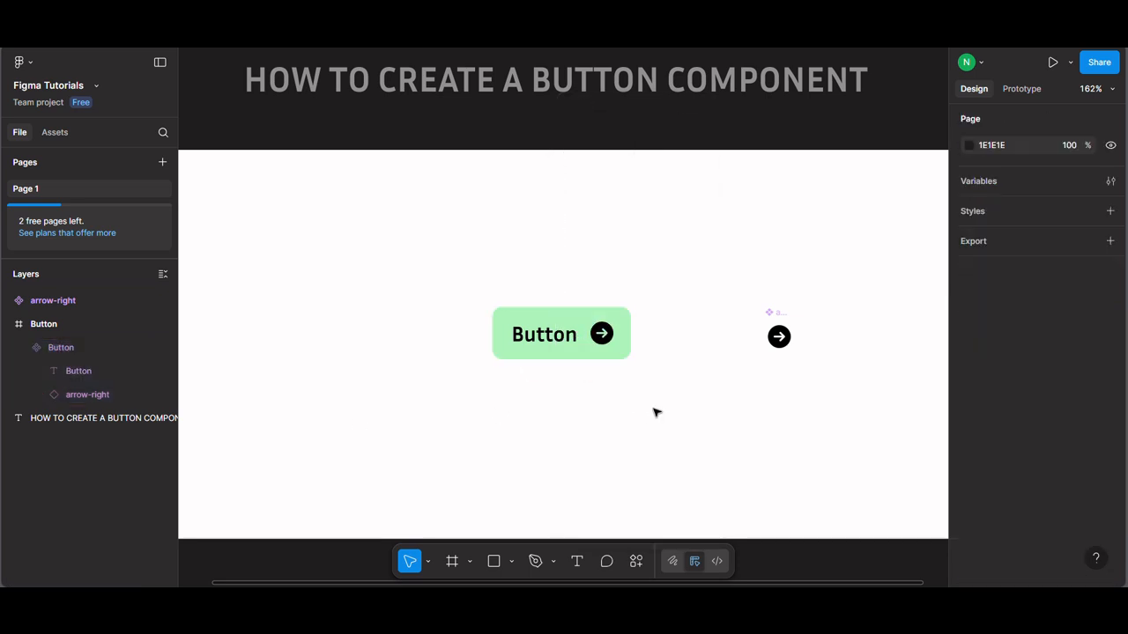
# Step: Try changing the component's label text to "Button Text" and undo the change
pyautogui.keyDown('ctrl'); pyautogui.click(555, 344); pyautogui.keyUp('ctrl')
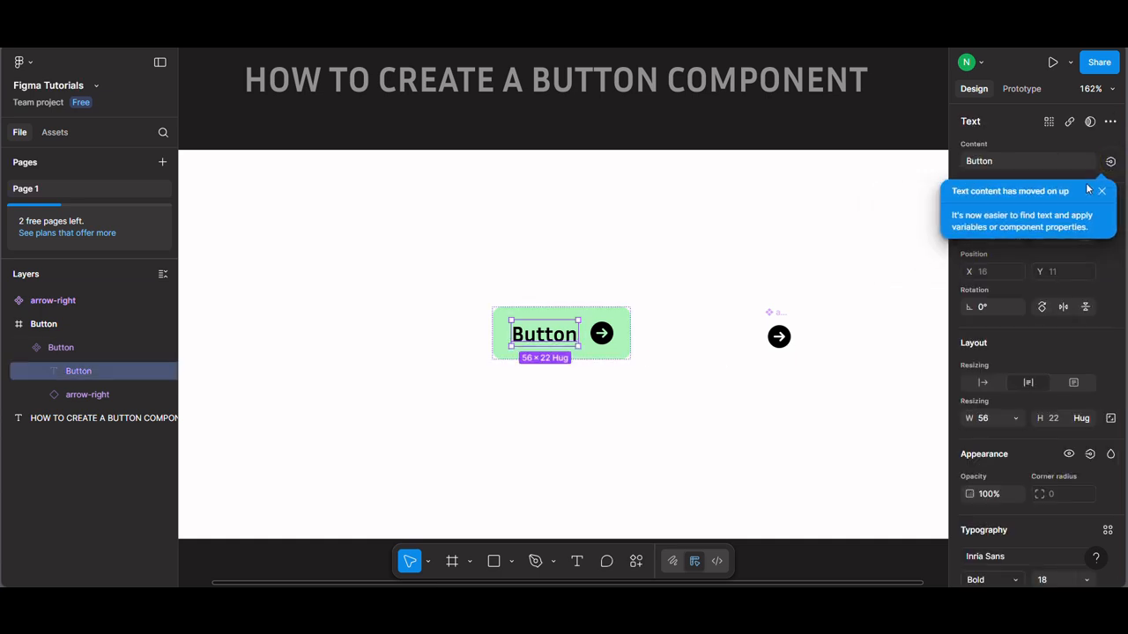
pyautogui.click(1102, 192)
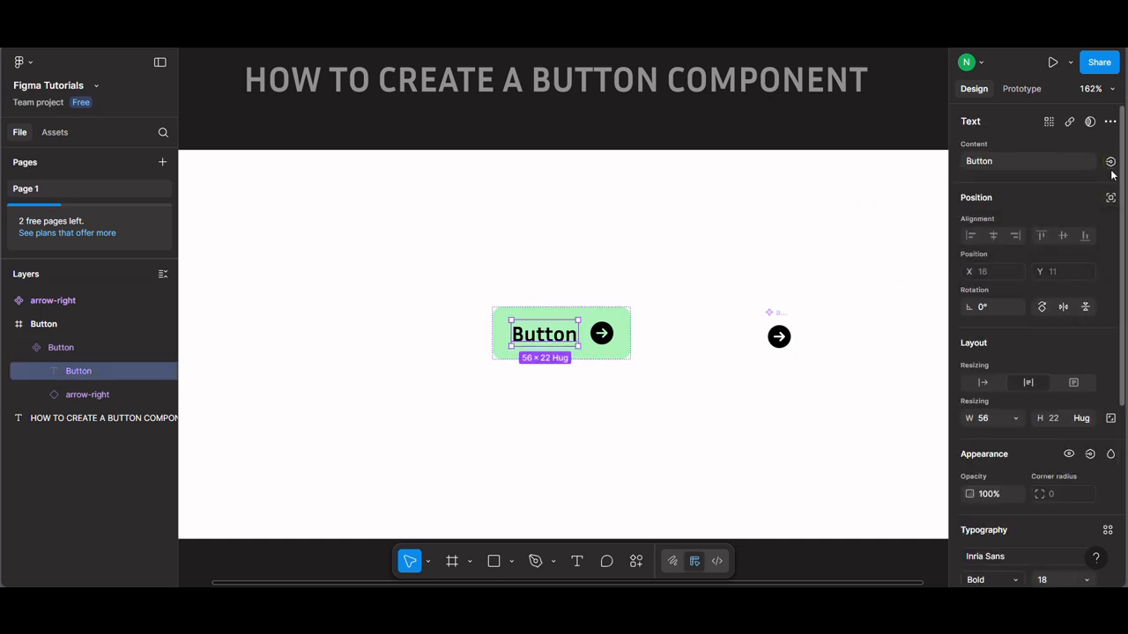
pyautogui.click(1021, 165)
pyautogui.click(1028, 165)
pyautogui.write('Text')
pyautogui.press('Return')
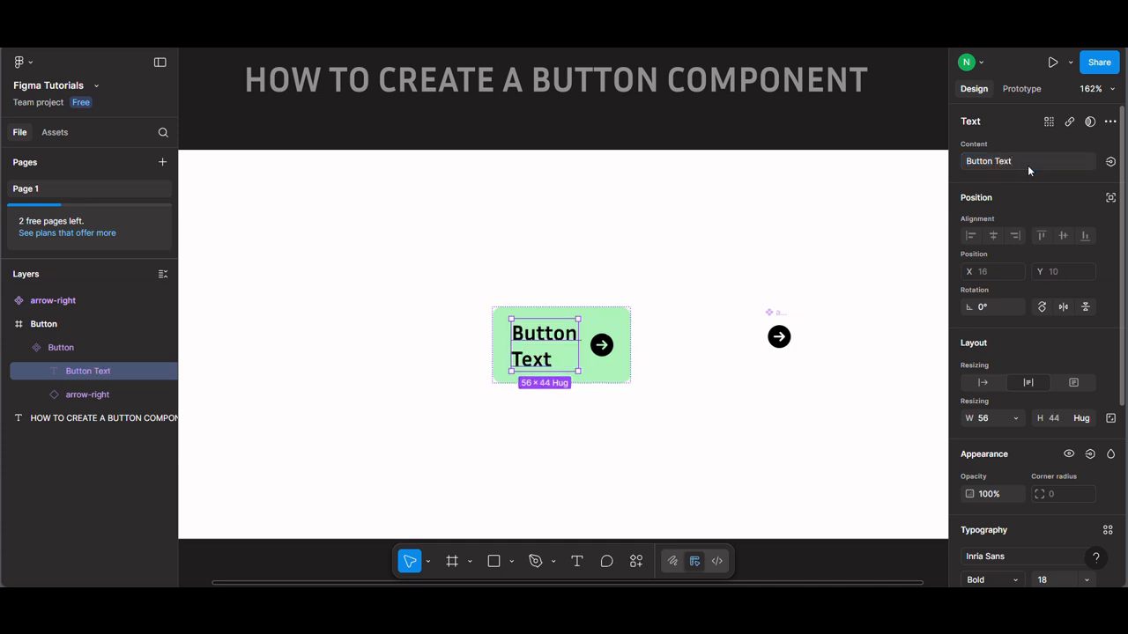
pyautogui.hotkey('ctrl', 'z')
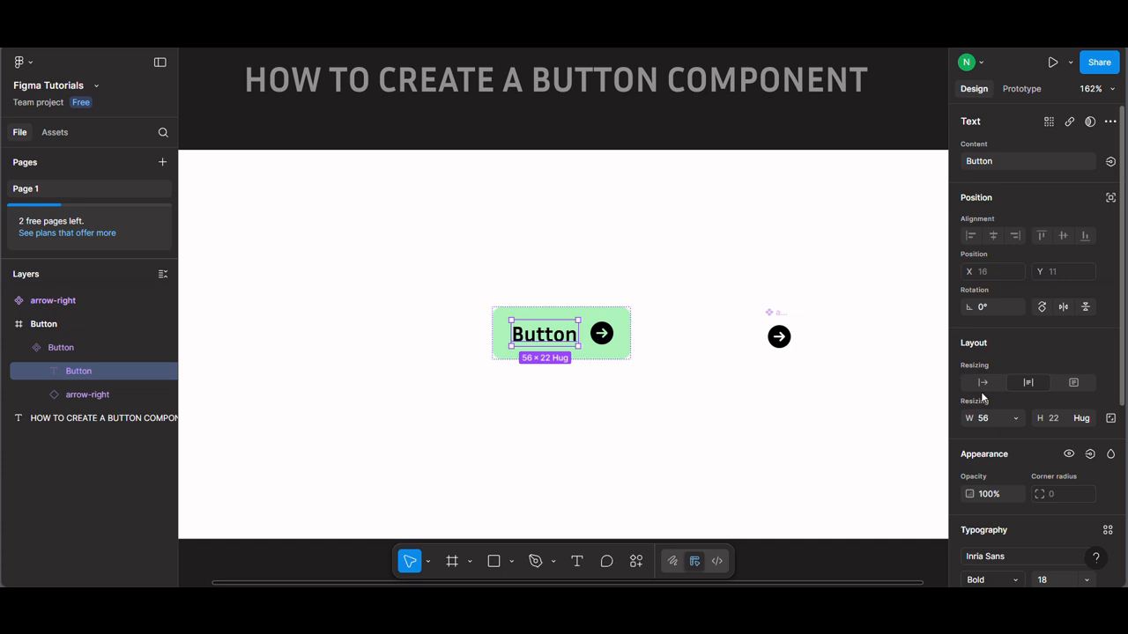
# Step: Set the label's width to hug contents and create a text property named "Button Label" with the value "Button" for its content
pyautogui.click(1004, 419)
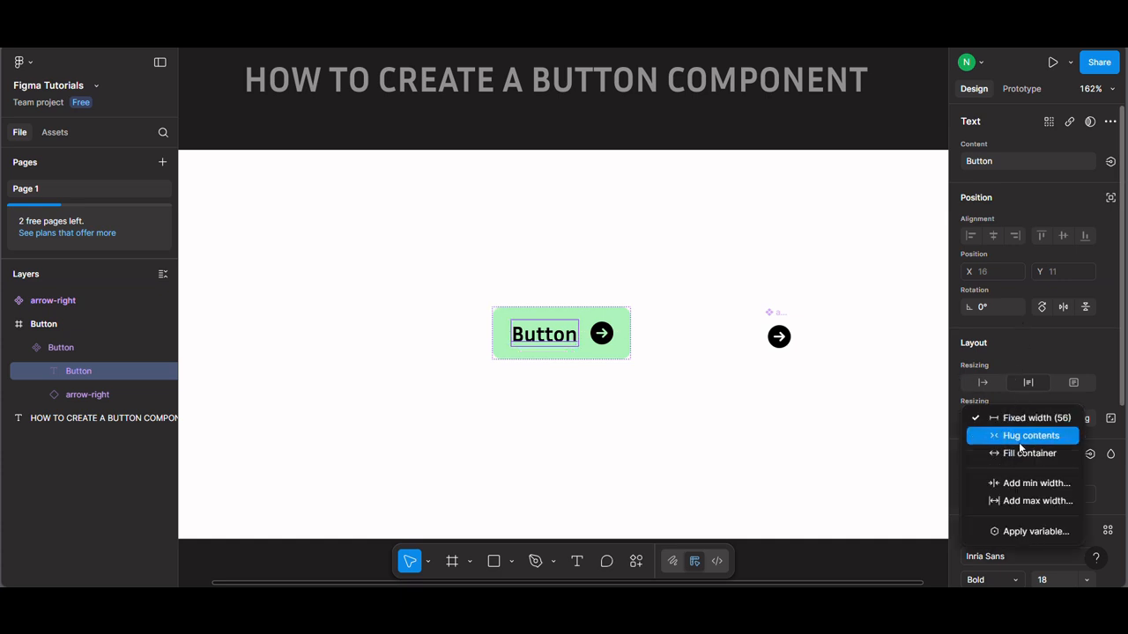
pyautogui.click(1015, 437)
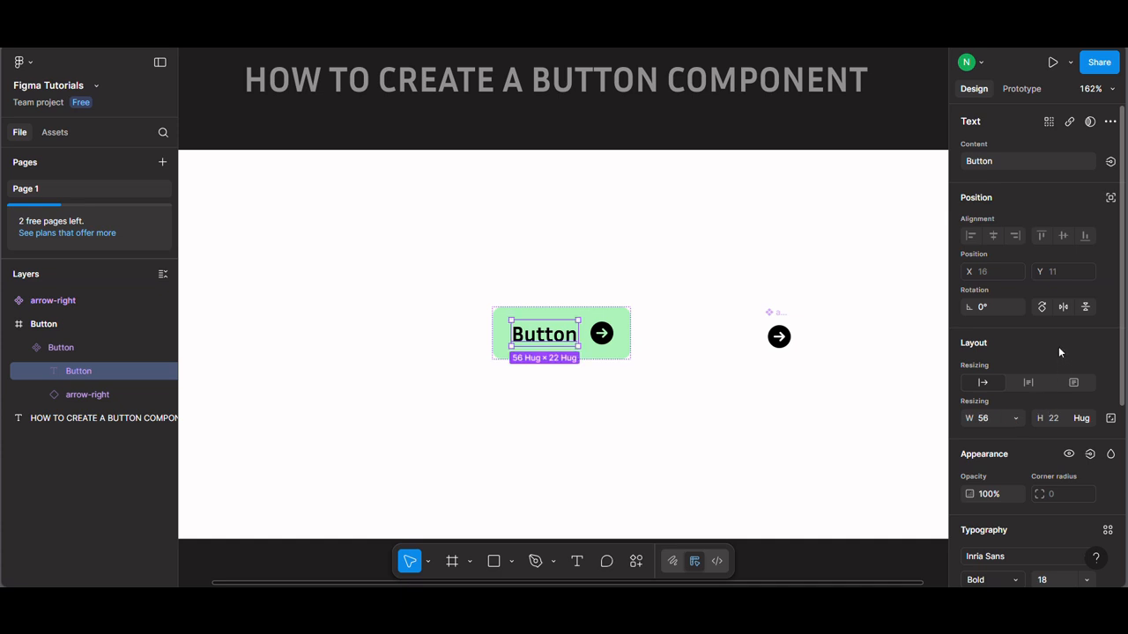
pyautogui.click(1111, 162)
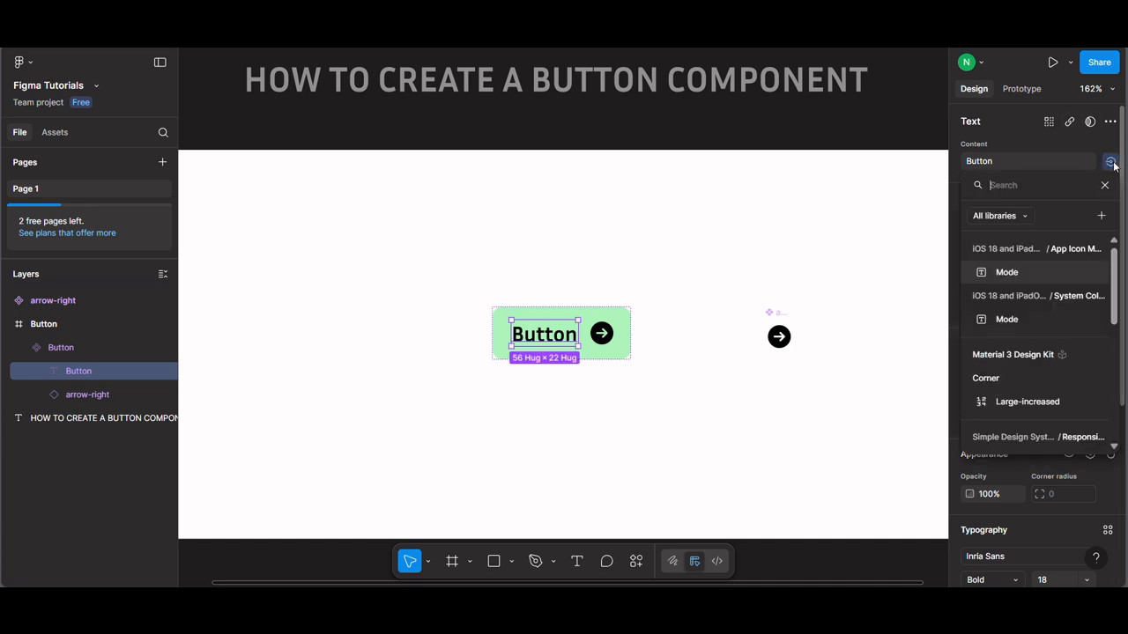
pyautogui.click(1101, 215)
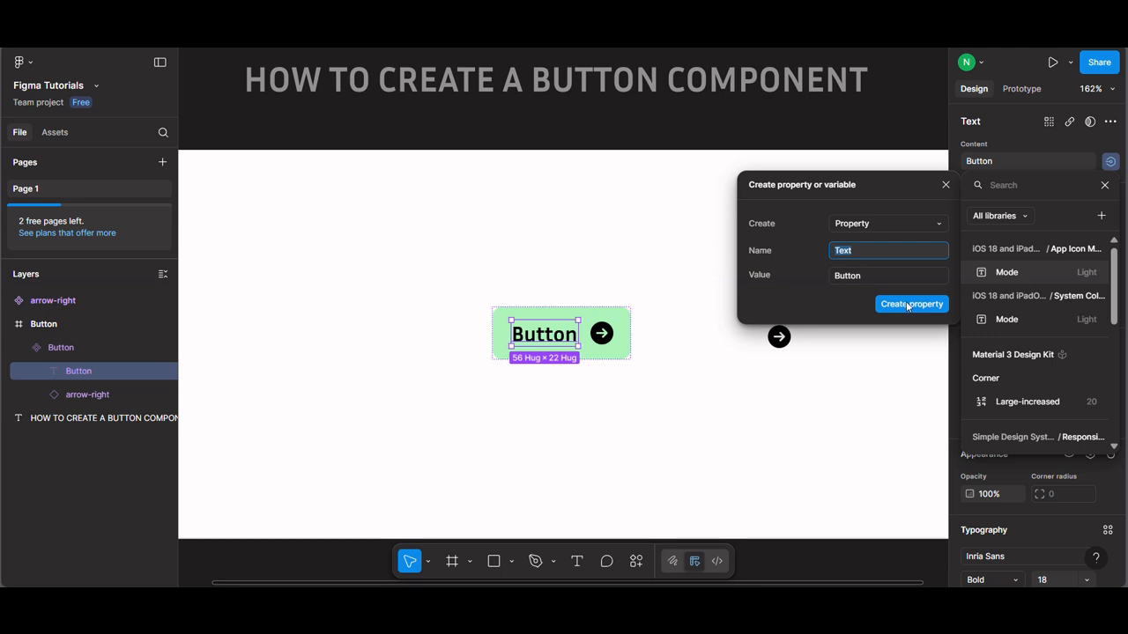
pyautogui.write('Button Label')
pyautogui.click(915, 305)
pyautogui.click(877, 307)
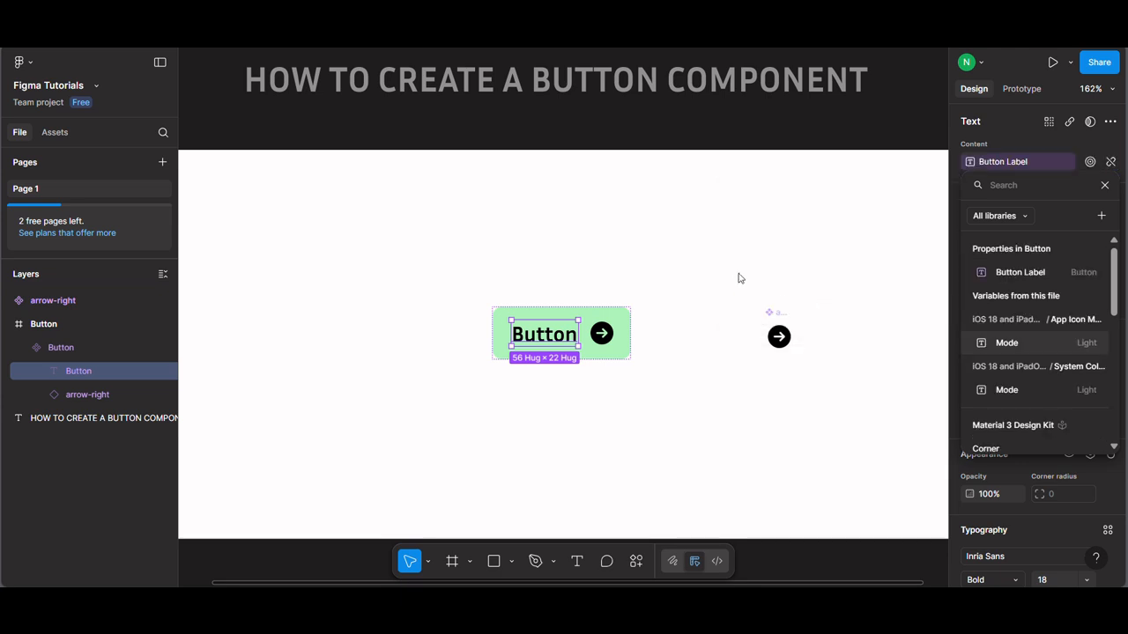
pyautogui.click(602, 333)
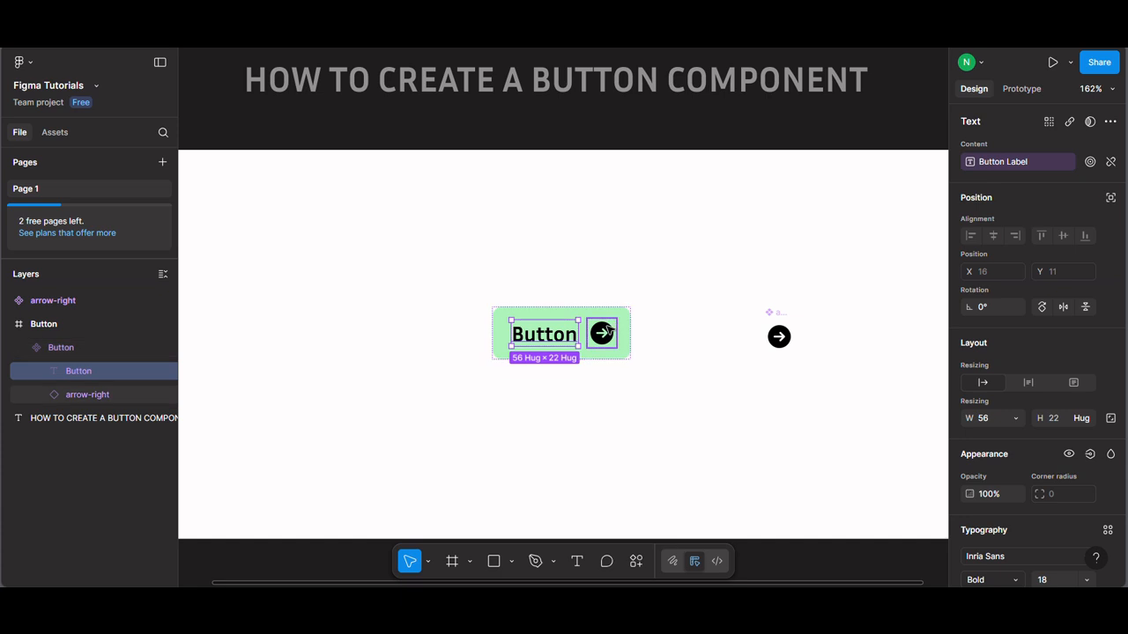
# Step: Create a visibility property named "Show icon" with the value True for the arrow-right instance inside the button
pyautogui.click(606, 332)
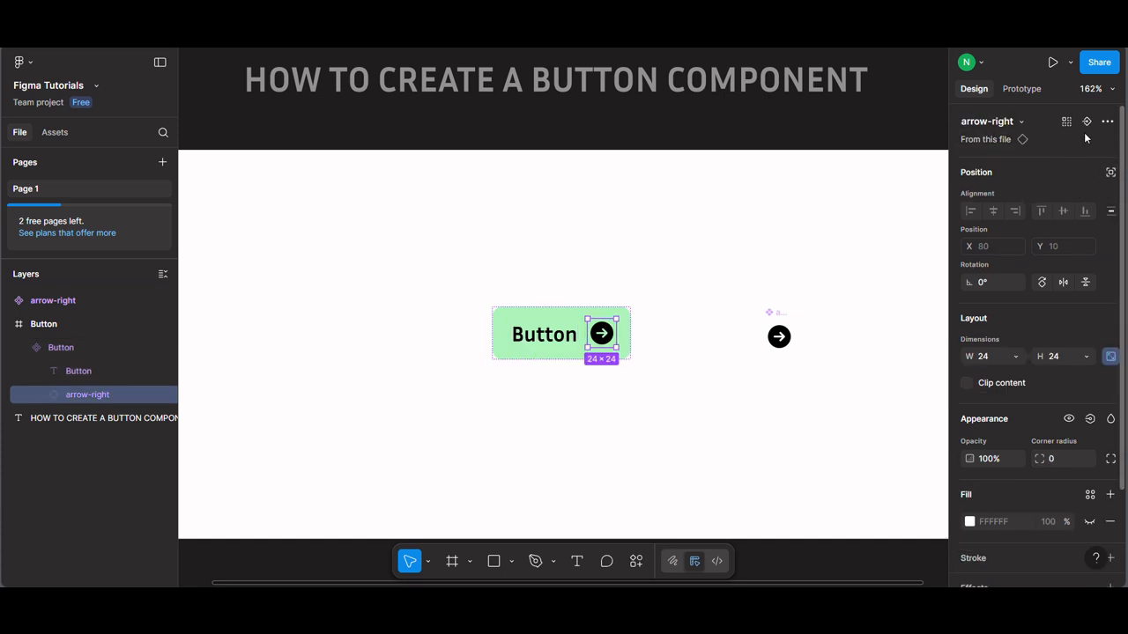
pyautogui.scroll(-2, 1096, 354)
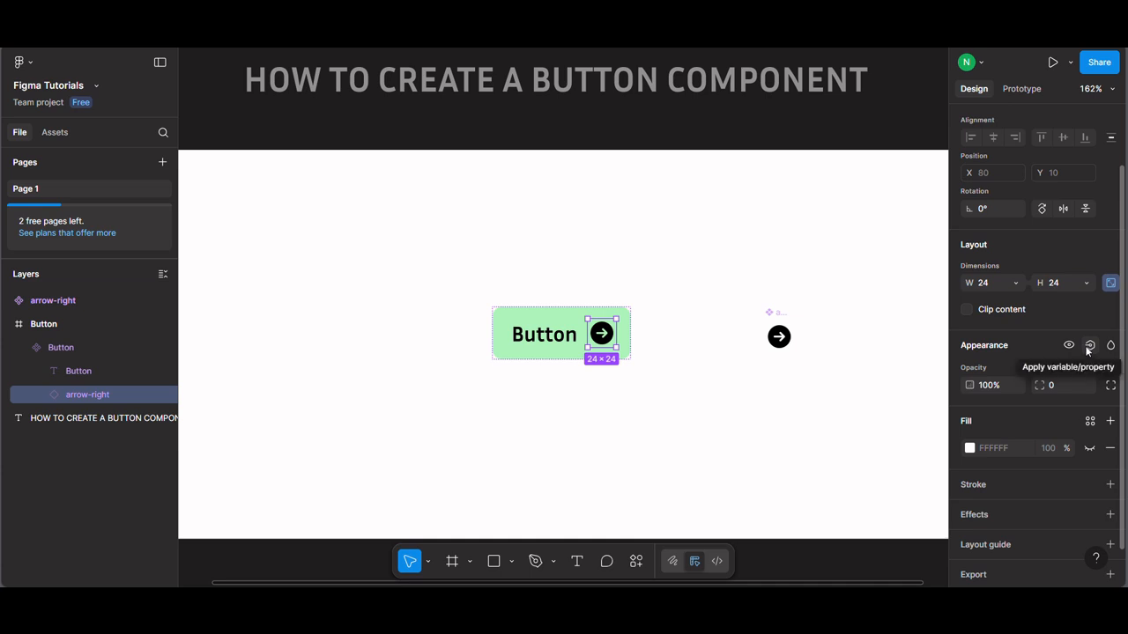
pyautogui.click(1089, 345)
pyautogui.click(1081, 400)
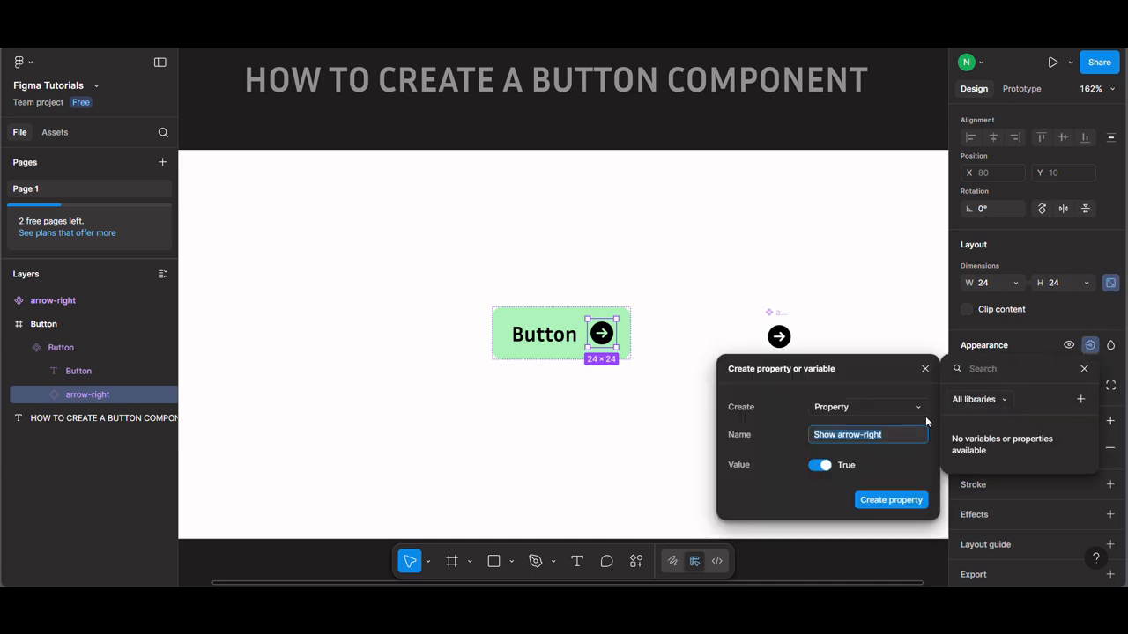
pyautogui.click(851, 441)
pyautogui.moveTo(839, 438); pyautogui.dragTo(899, 439)
pyautogui.write('icon')
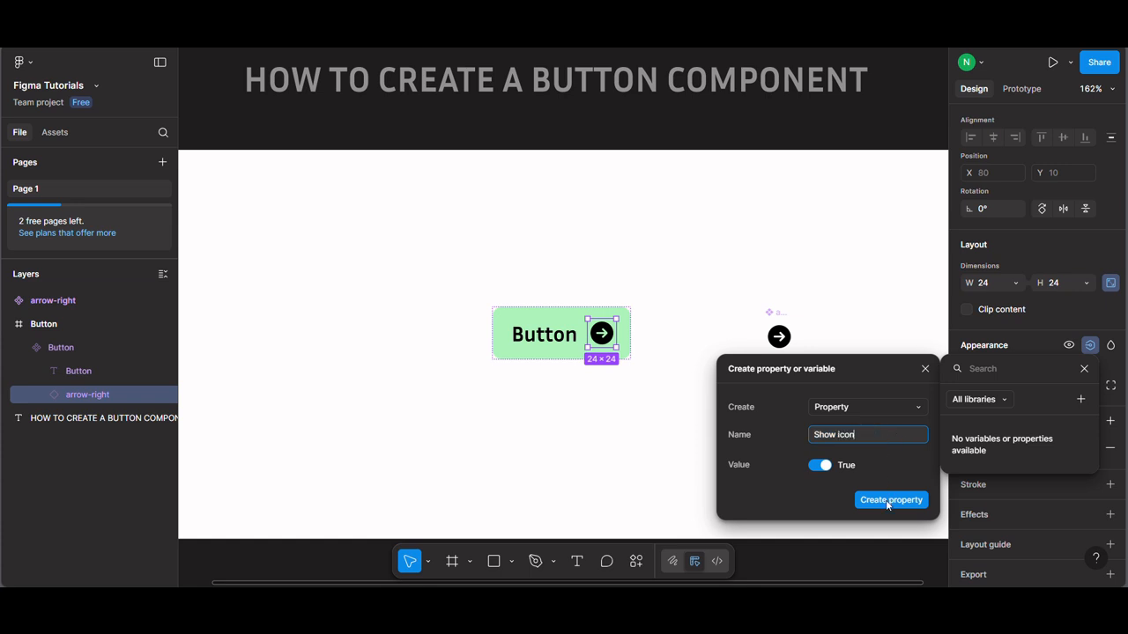
pyautogui.click(888, 505)
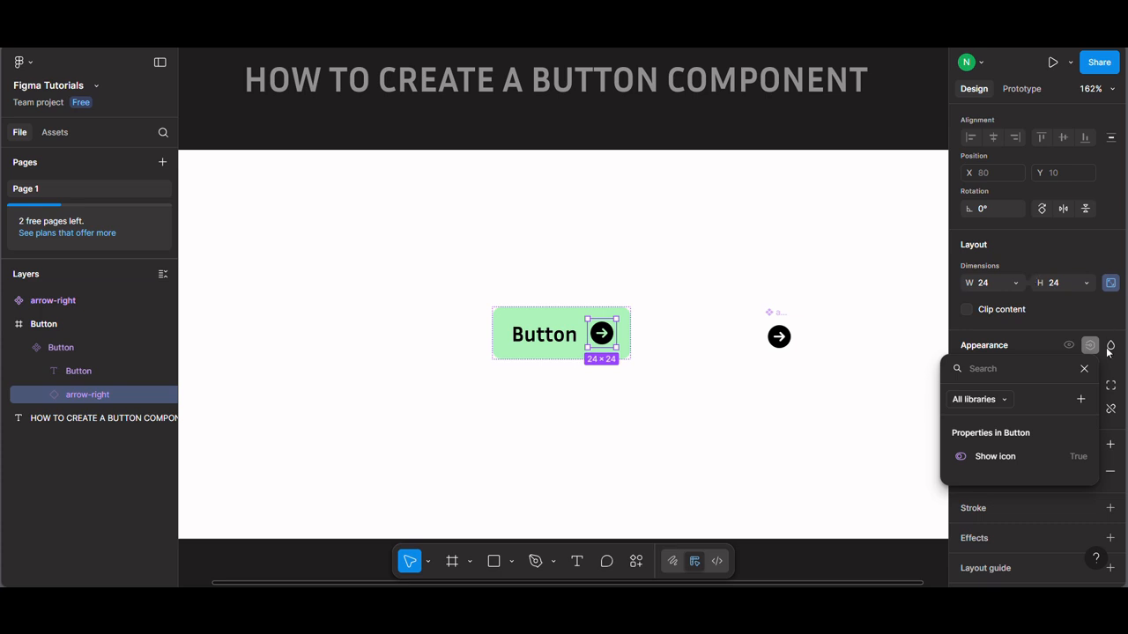
pyautogui.click(1086, 371)
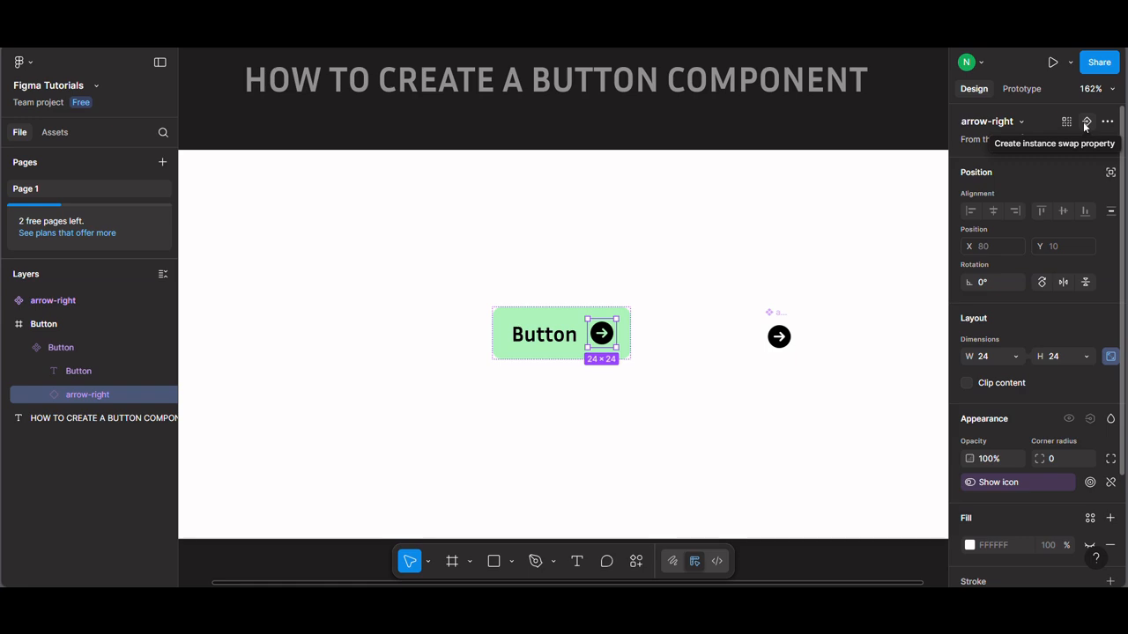
# Step: Create an instance swap property for the button's icon with arrow-right as its value and preferred value
pyautogui.click(1085, 122)
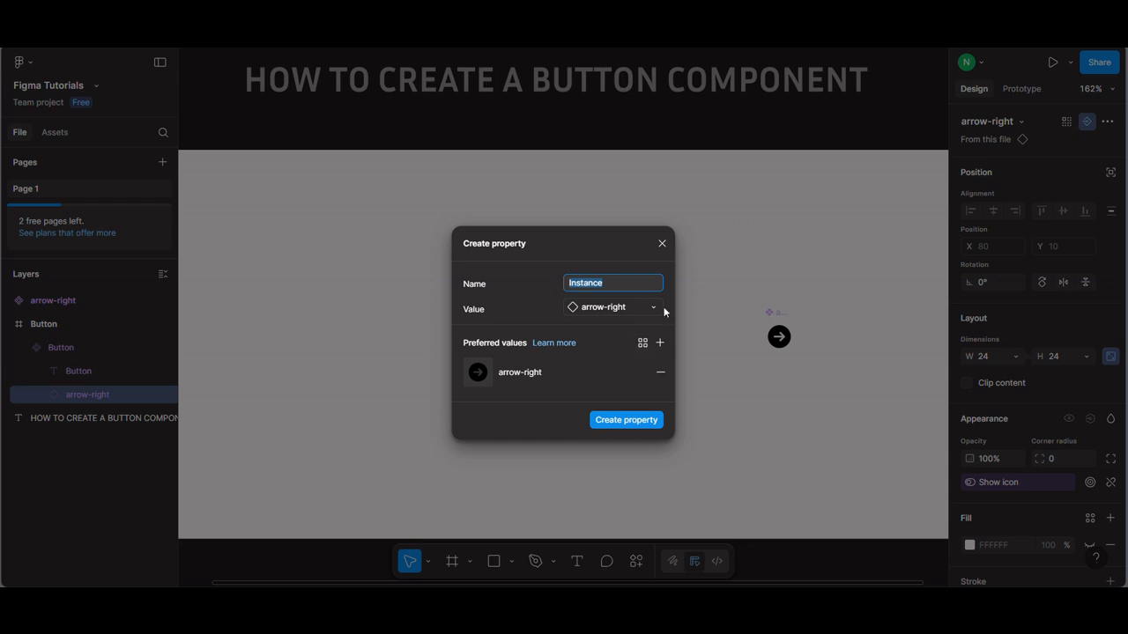
pyautogui.click(625, 420)
pyautogui.click(616, 395)
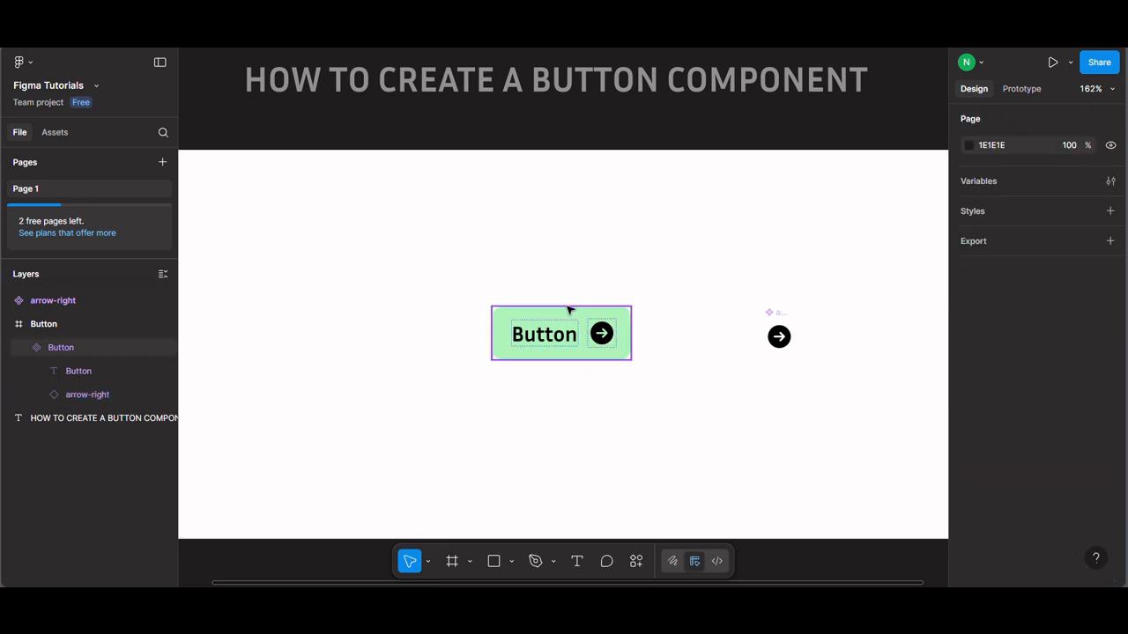
# Step: Expose the nested arrow-right instance's properties on the main Button component
pyautogui.click(568, 310)
pyautogui.click(1110, 121)
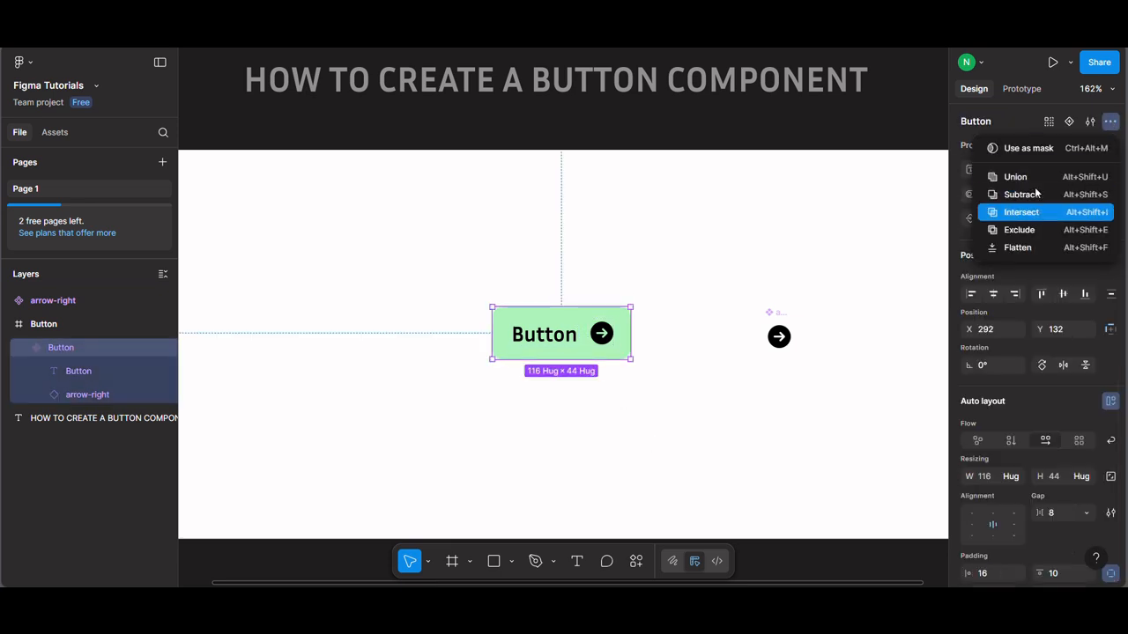
pyautogui.click(826, 199)
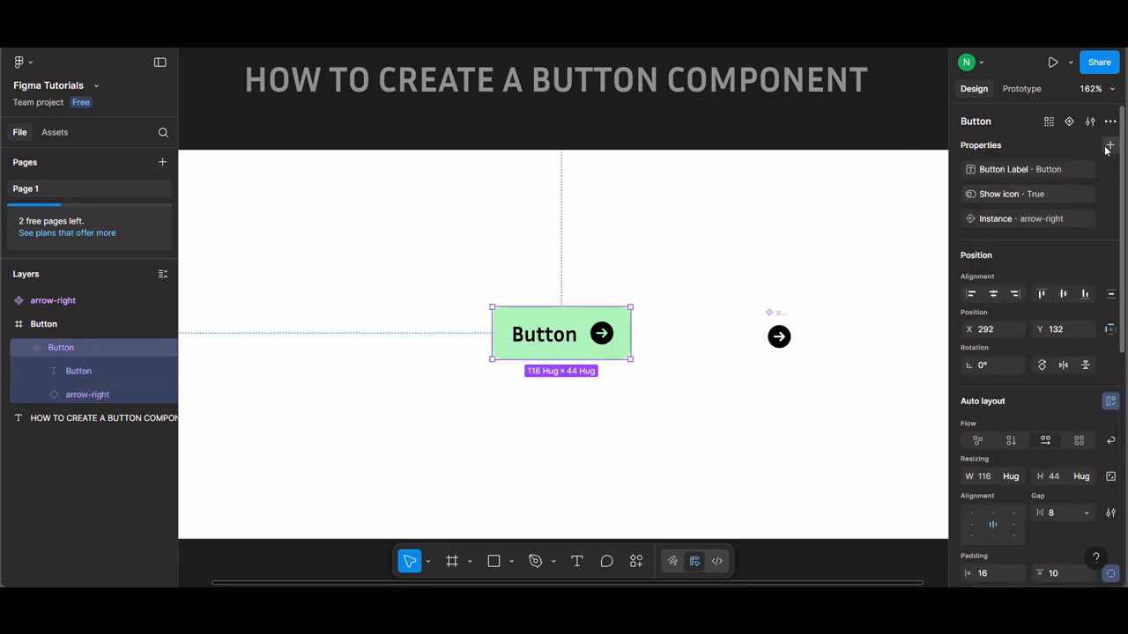
pyautogui.click(1109, 146)
pyautogui.click(1009, 291)
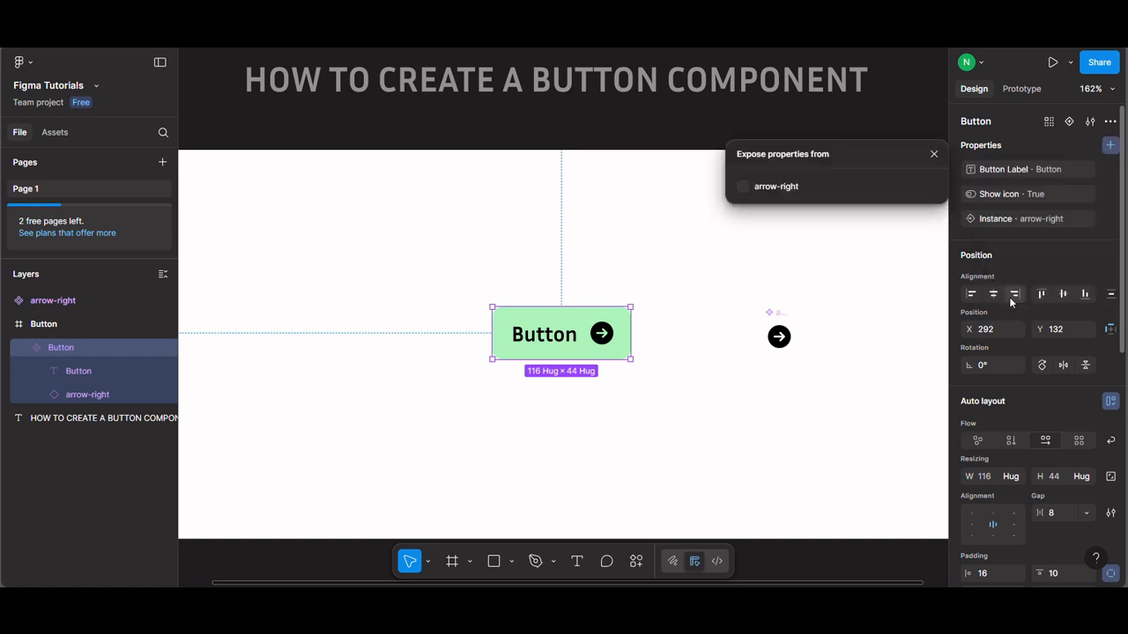
pyautogui.click(748, 187)
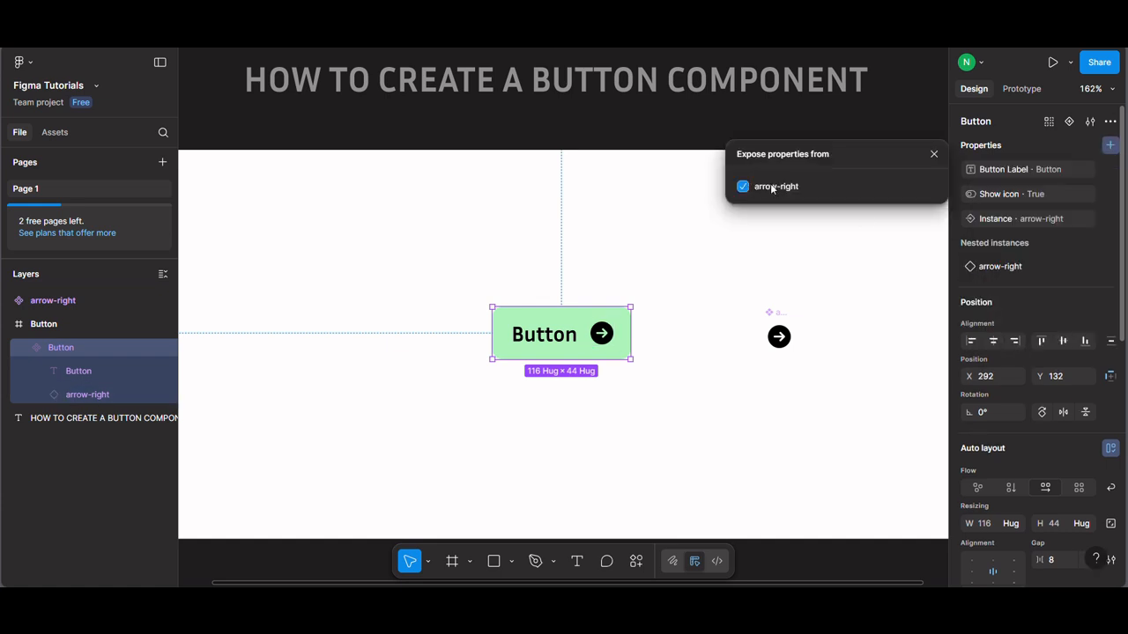
pyautogui.click(934, 155)
pyautogui.click(797, 373)
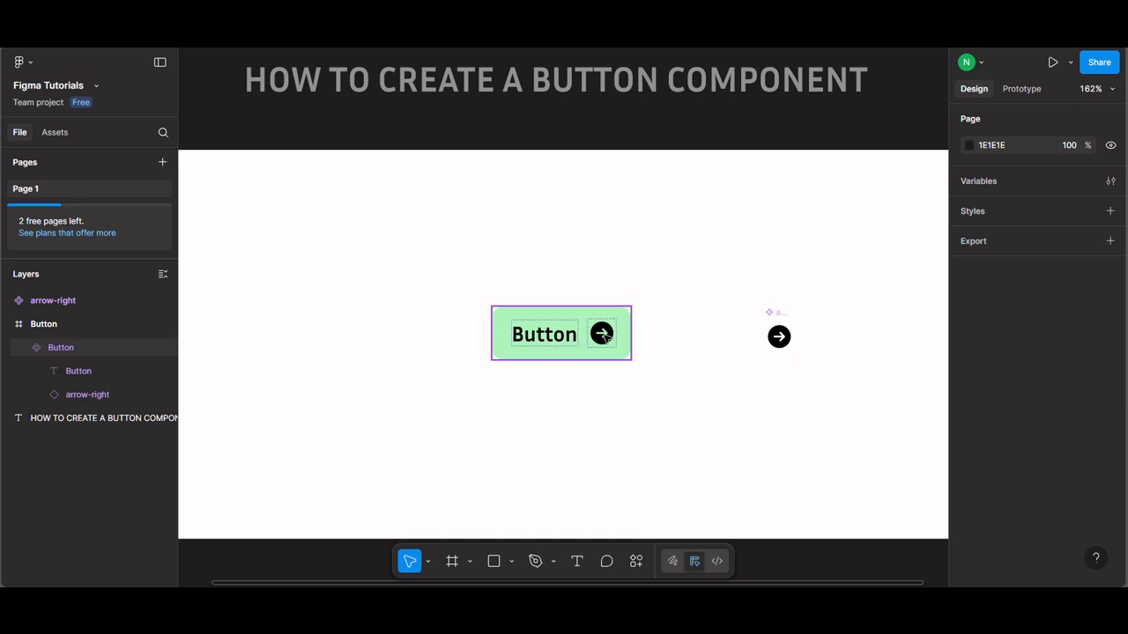
# Step: Move the main arrow-right component out of the white frame to beside the heading
pyautogui.click(776, 344)
pyautogui.moveTo(775, 344); pyautogui.dragTo(918, 182)
pyautogui.scroll(-1, 521, 295)
pyautogui.scroll(1, 621, 436)
pyautogui.scroll(1, 622, 436)
pyautogui.scroll(-1, 461, 234)
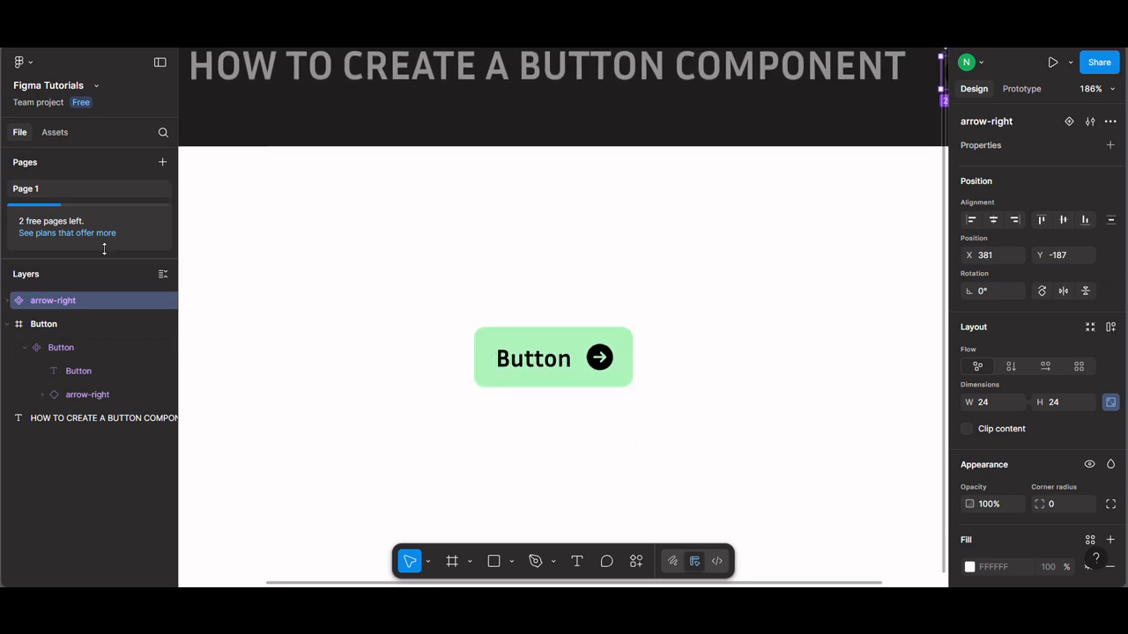
# Step: Insert an instance of the Button component from the file's assets and place it below the main component
pyautogui.click(51, 132)
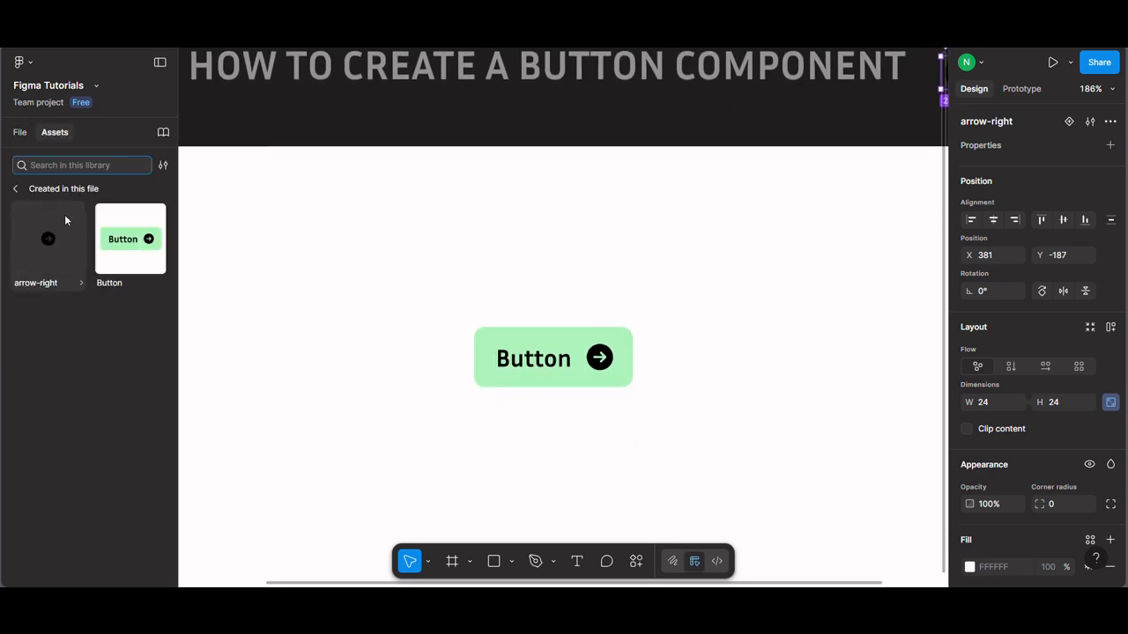
pyautogui.click(134, 252)
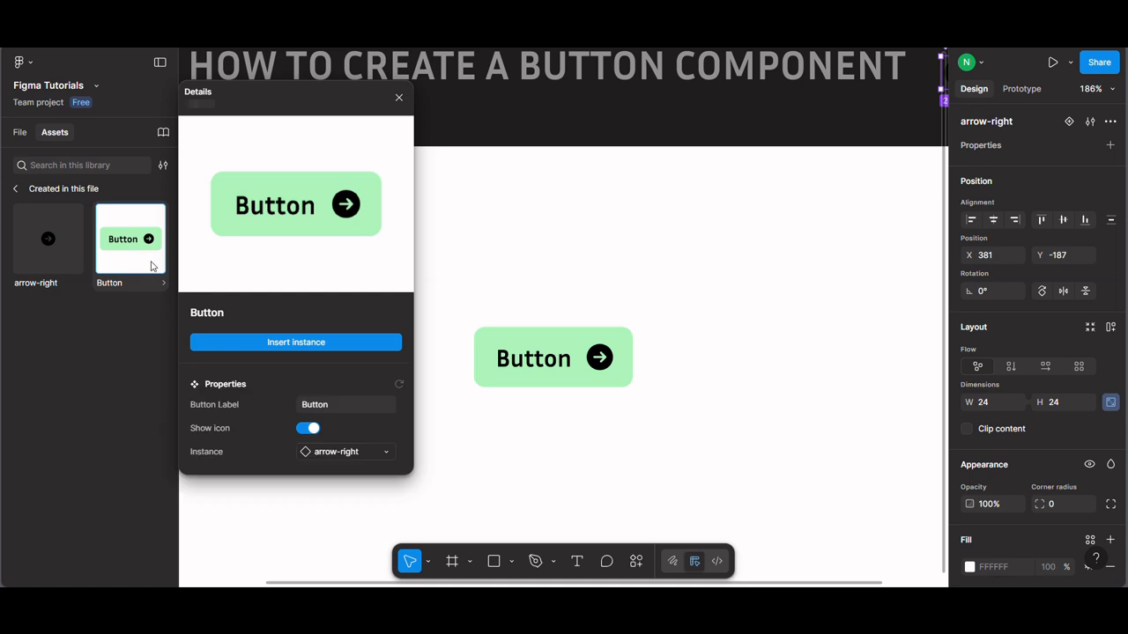
pyautogui.click(306, 348)
pyautogui.moveTo(555, 249); pyautogui.dragTo(549, 421)
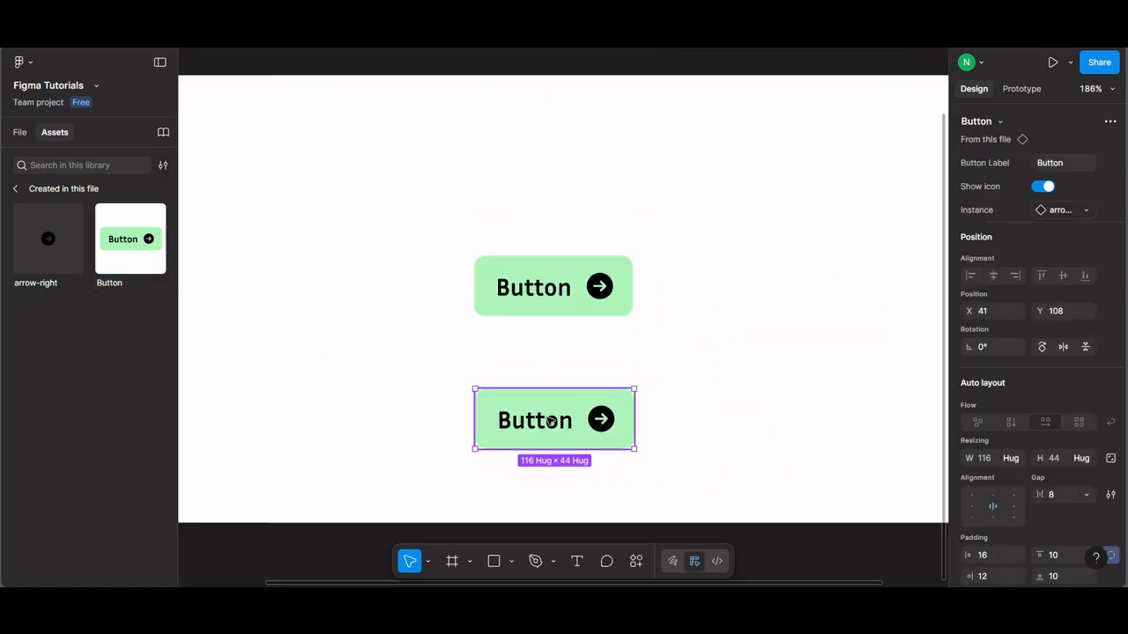
# Step: Set the new instance's Button Label to "Submit"
pyautogui.click(1064, 166)
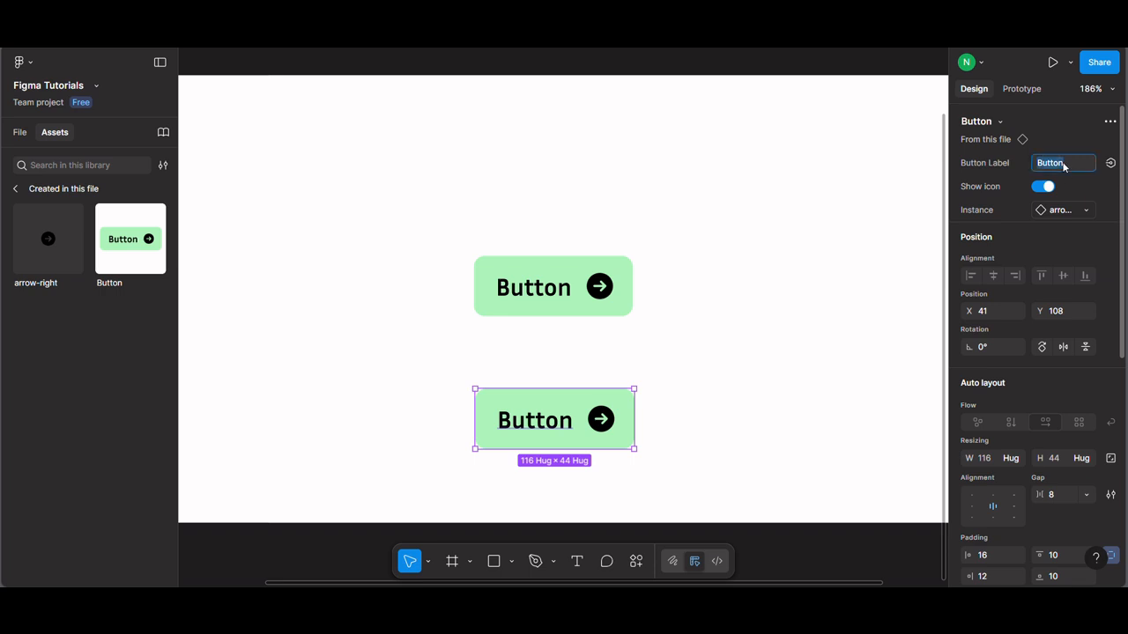
pyautogui.write('Su')
pyautogui.press('Return')
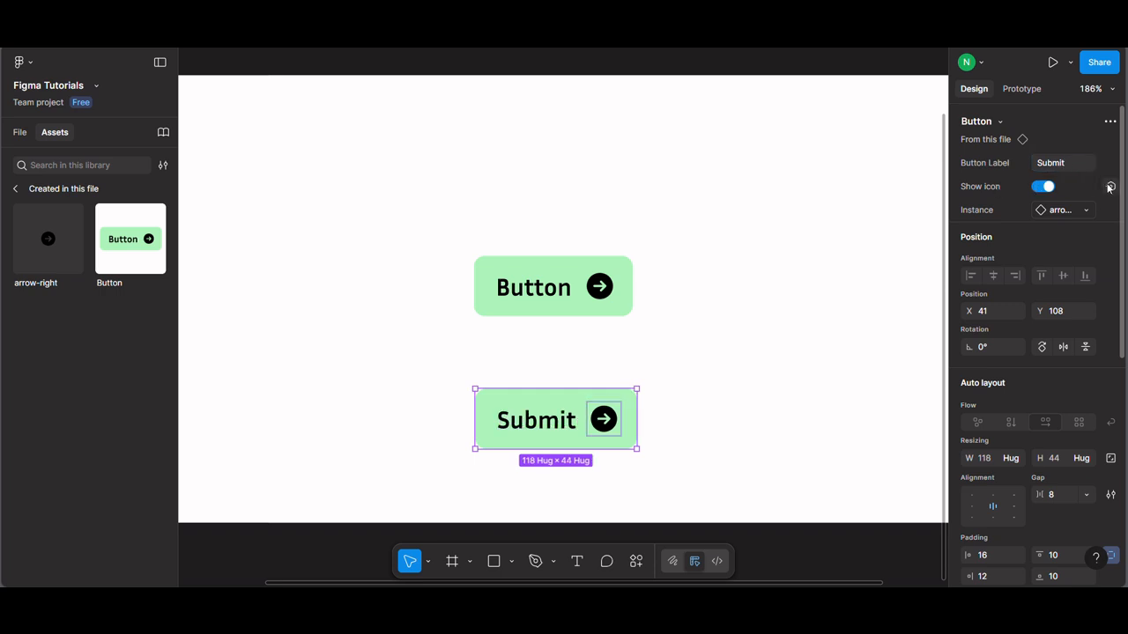
# Step: Try hiding the Submit instance's icon, show it again and view its instance swap options
pyautogui.click(1044, 186)
pyautogui.click(737, 363)
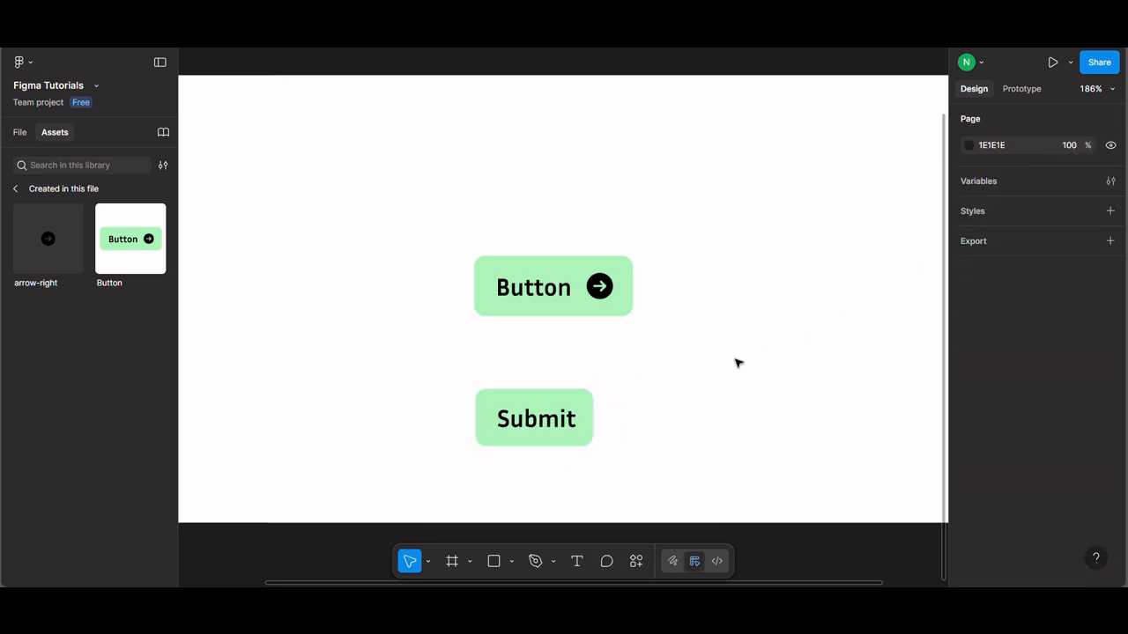
pyautogui.click(562, 445)
pyautogui.click(1050, 189)
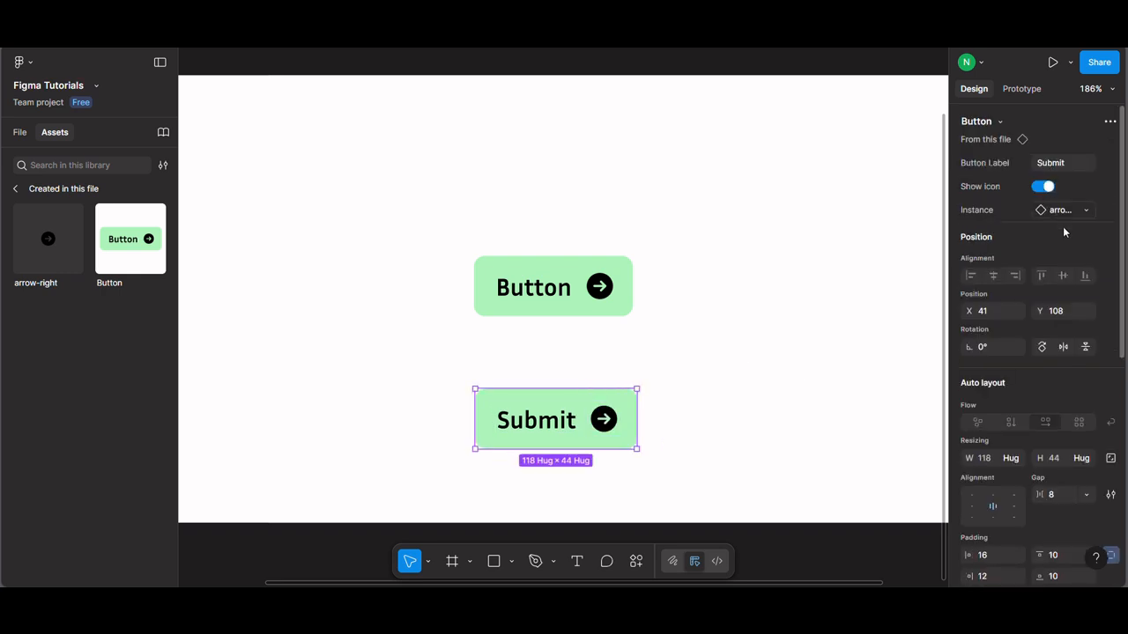
pyautogui.click(1081, 212)
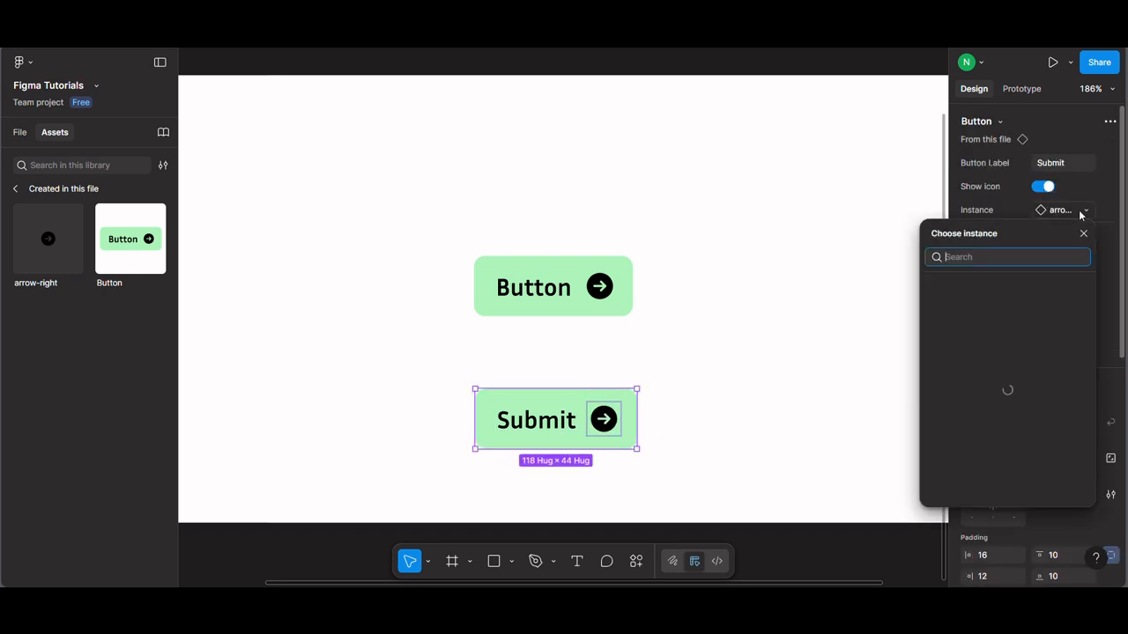
pyautogui.click(1081, 215)
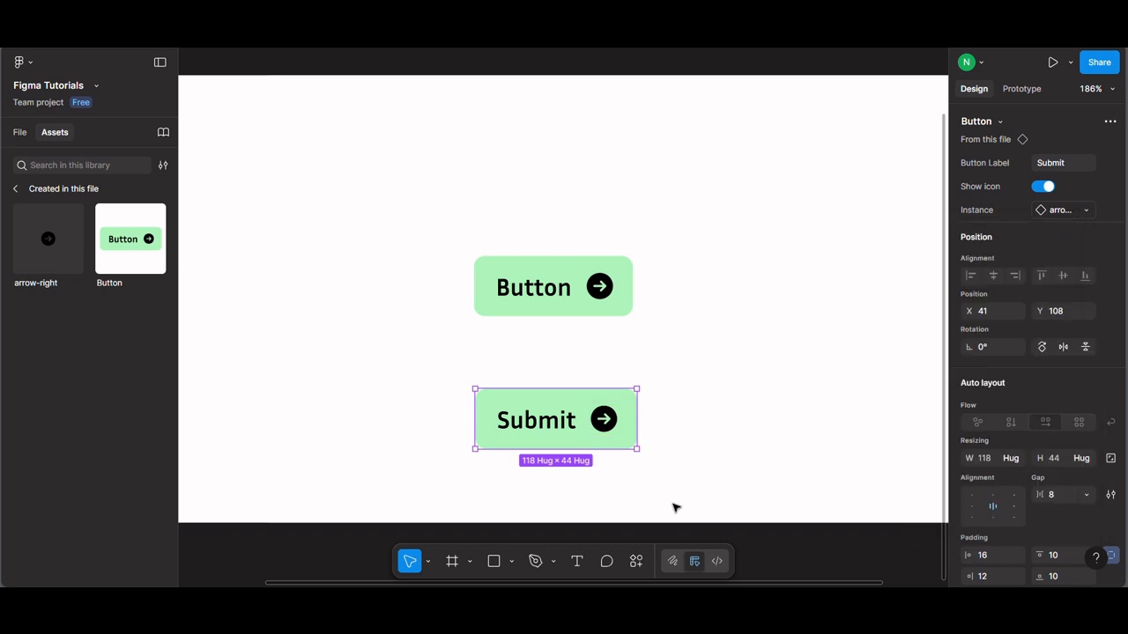
# Step: Insert the circled check mark icon in iOS 17 Glyph style with the Icons8 plugin and place it above the Button component
pyautogui.click(637, 565)
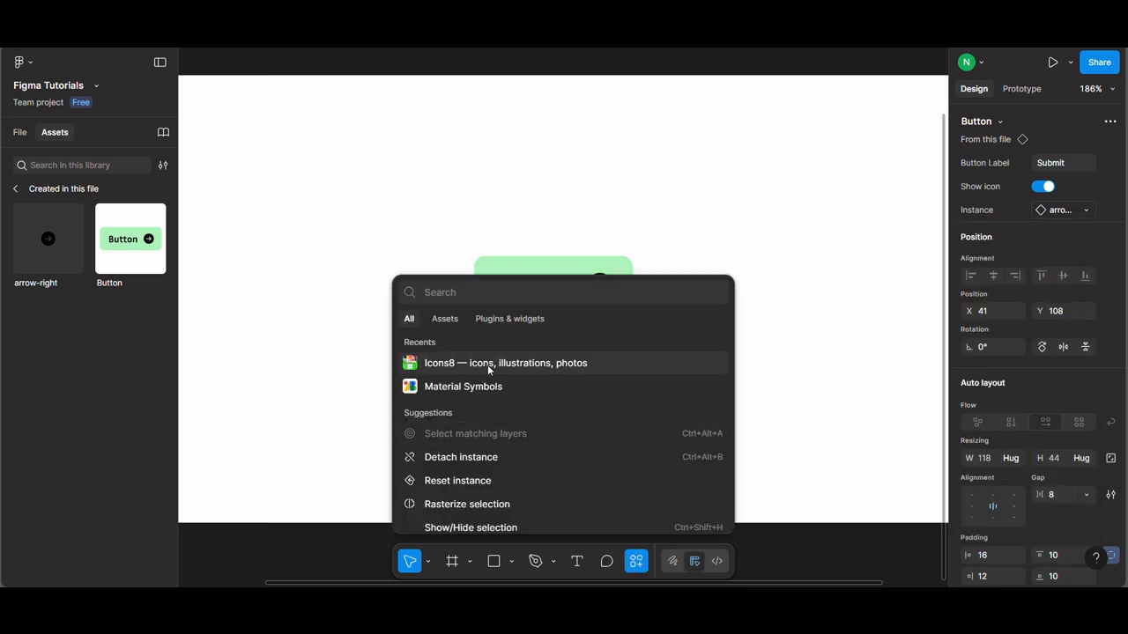
pyautogui.click(486, 363)
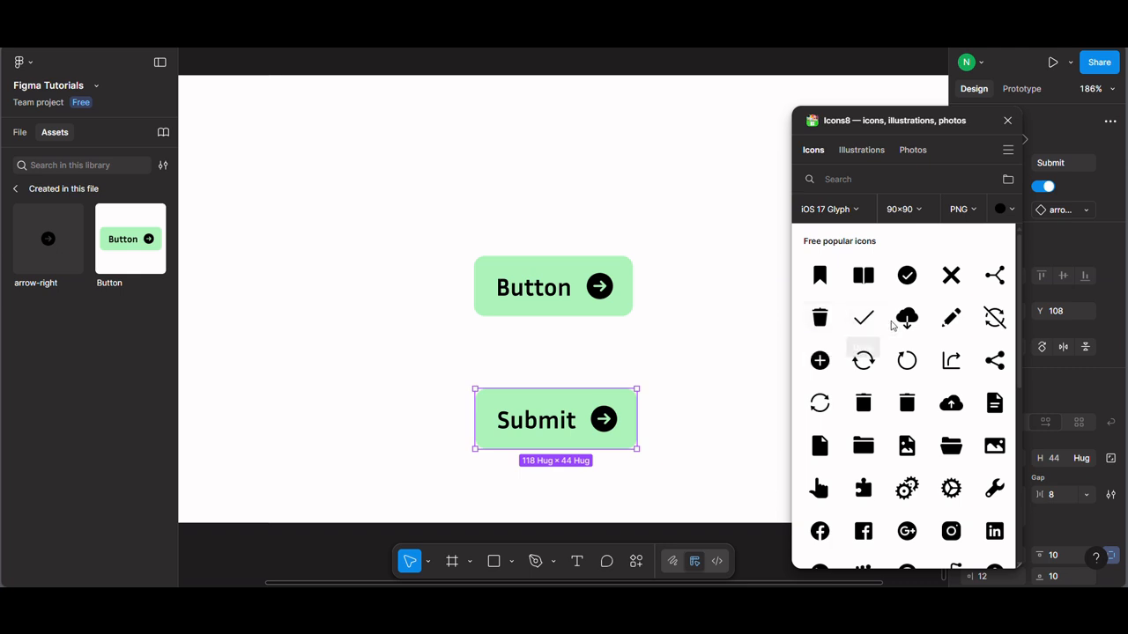
pyautogui.click(907, 275)
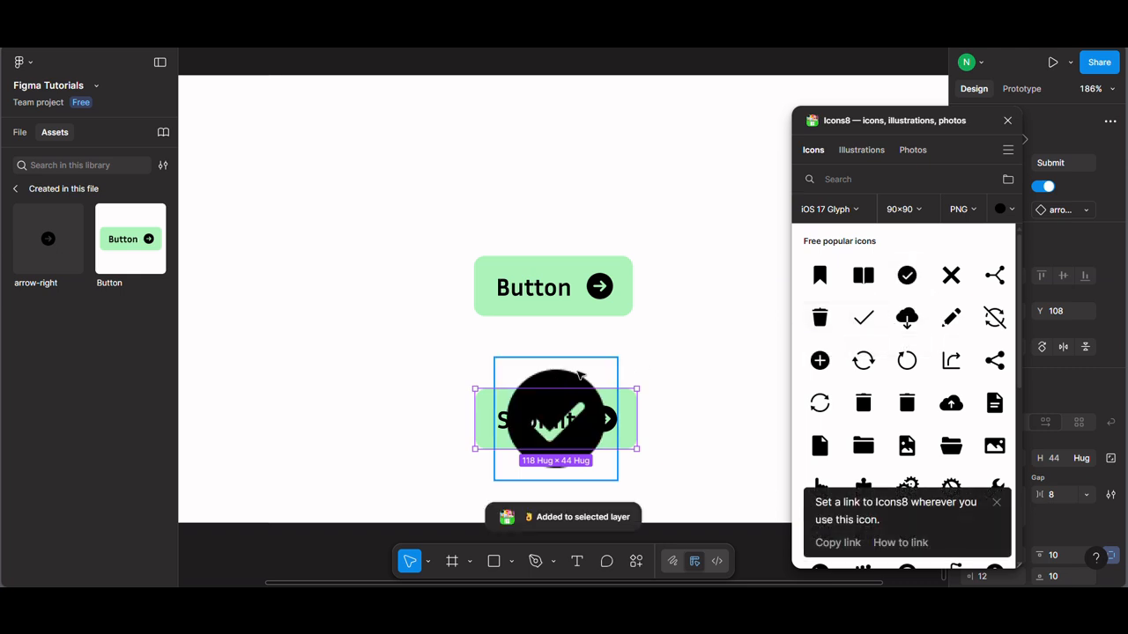
pyautogui.click(1008, 122)
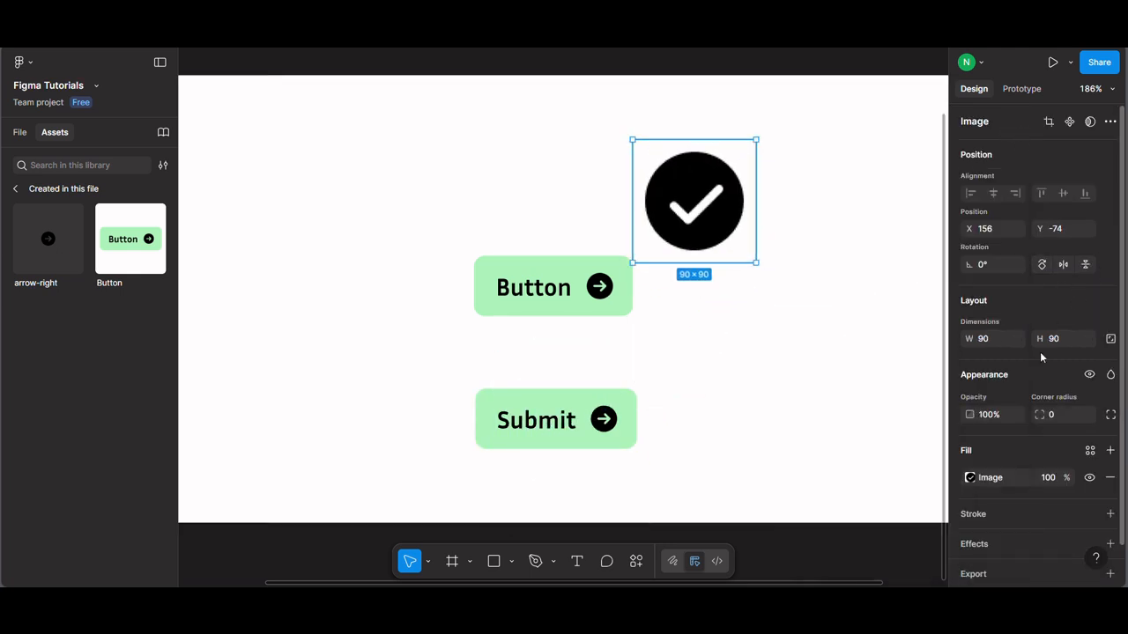
# Step: Lock the check mark image's aspect ratio and set its width to 24
pyautogui.click(1111, 339)
pyautogui.click(1006, 343)
pyautogui.write('24')
pyautogui.press('Return')
# Step: Turn the check mark image into a component and move it outside the frame, next to the arrow-right component
pyautogui.scroll(-3, 503, 343)
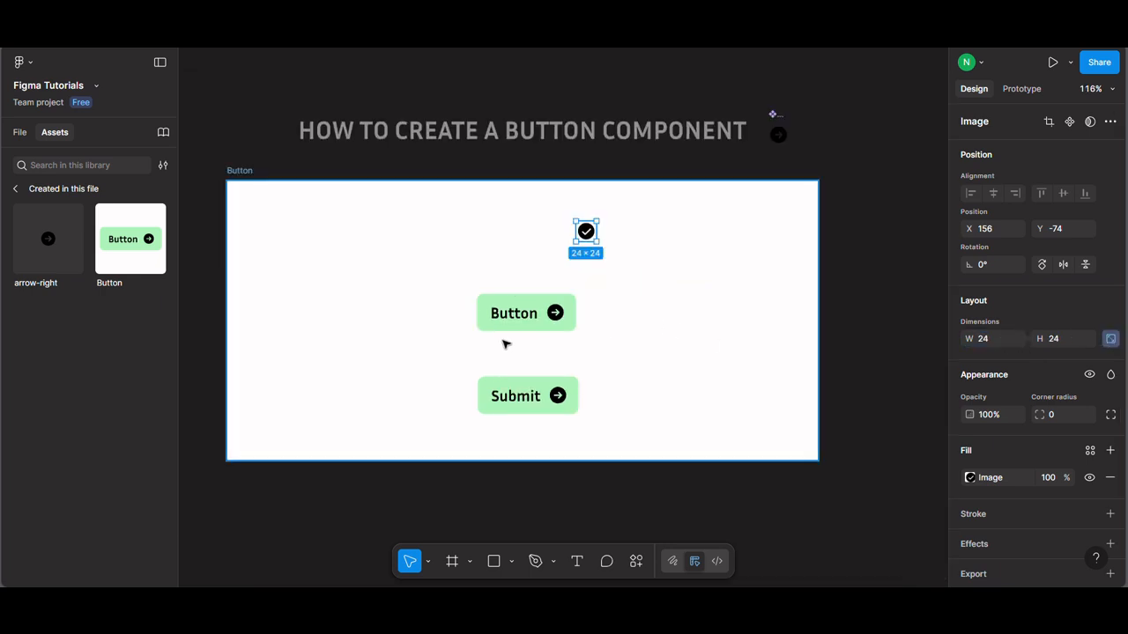
pyautogui.scroll(2, 602, 209)
pyautogui.rightClick(586, 241)
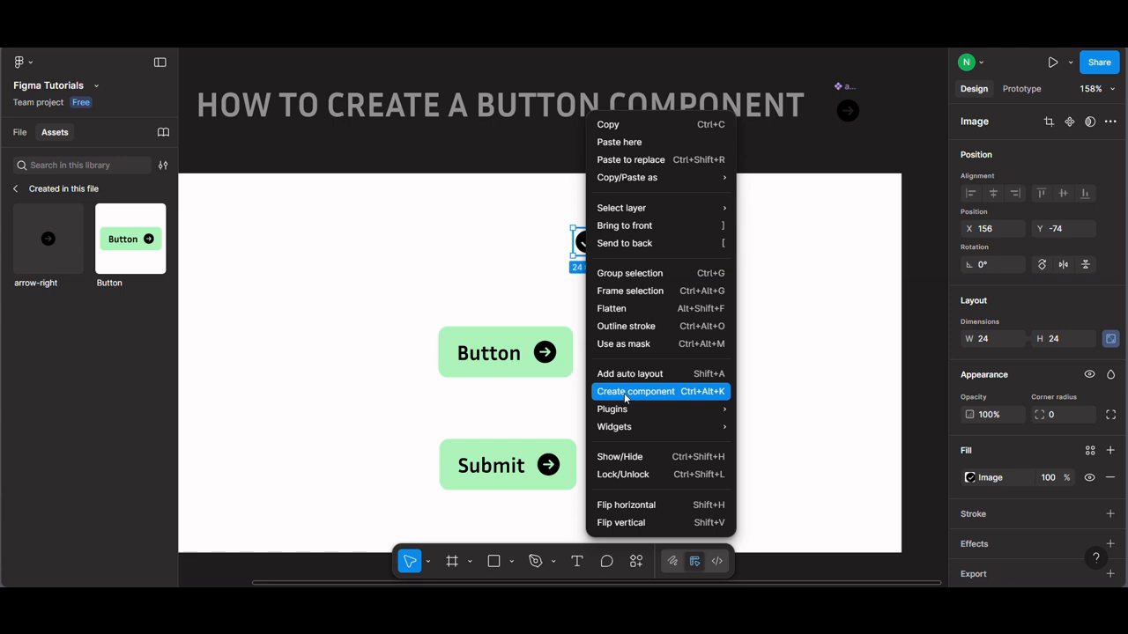
pyautogui.click(652, 390)
pyautogui.moveTo(586, 241); pyautogui.dragTo(896, 104)
# Step: Swap the Submit instance's icon to Check Mark
pyautogui.scroll(3, 575, 487)
pyautogui.click(529, 452)
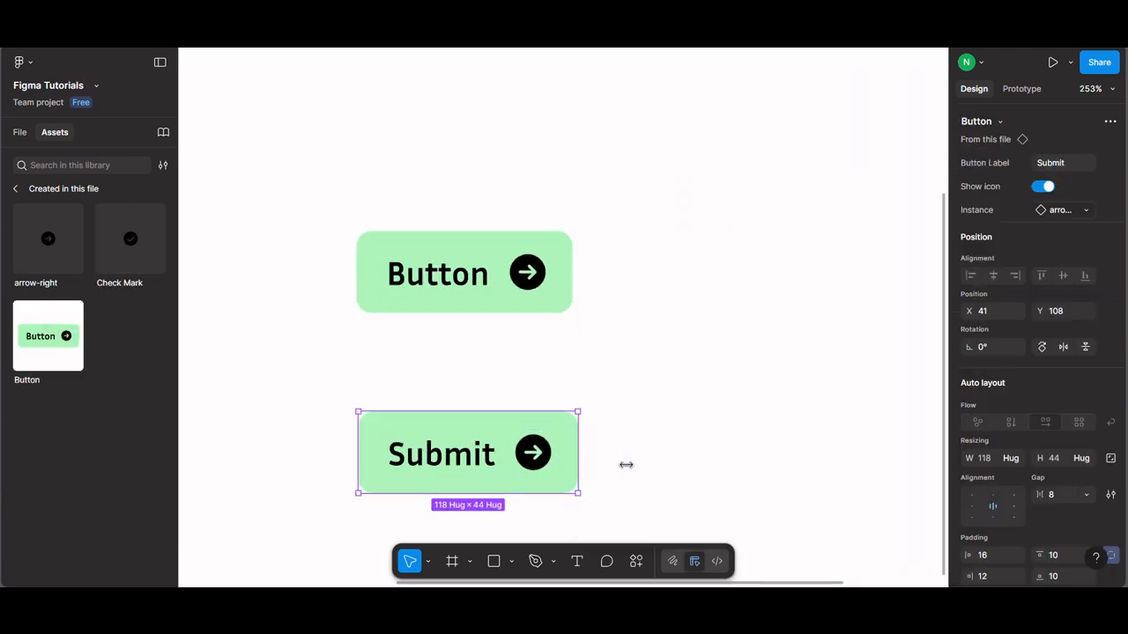
pyautogui.click(1061, 212)
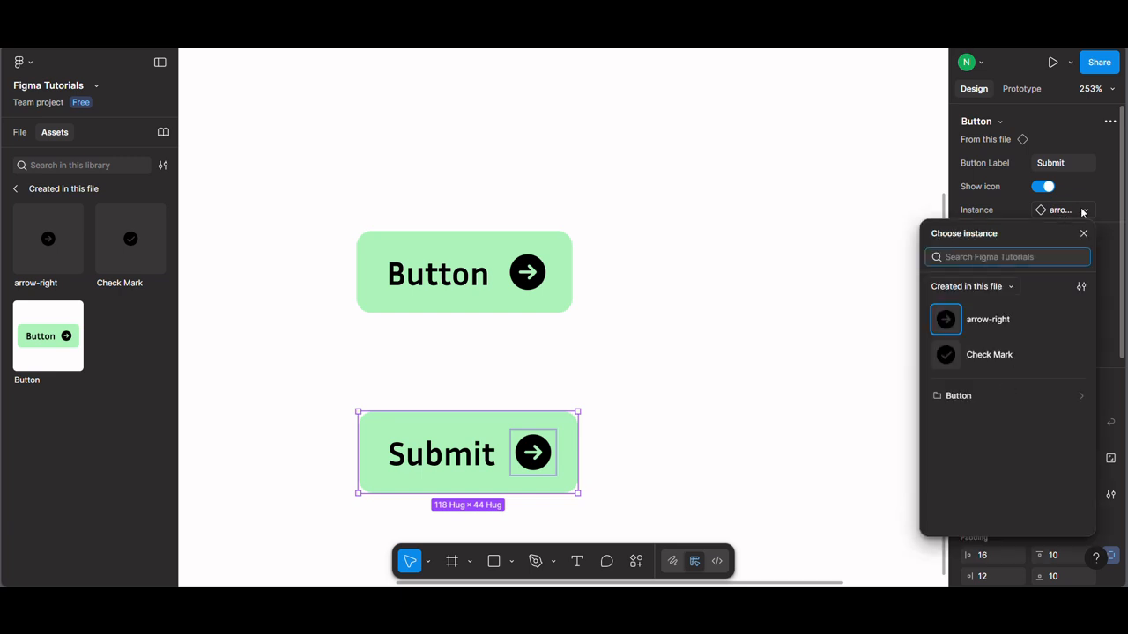
pyautogui.click(991, 354)
pyautogui.click(816, 398)
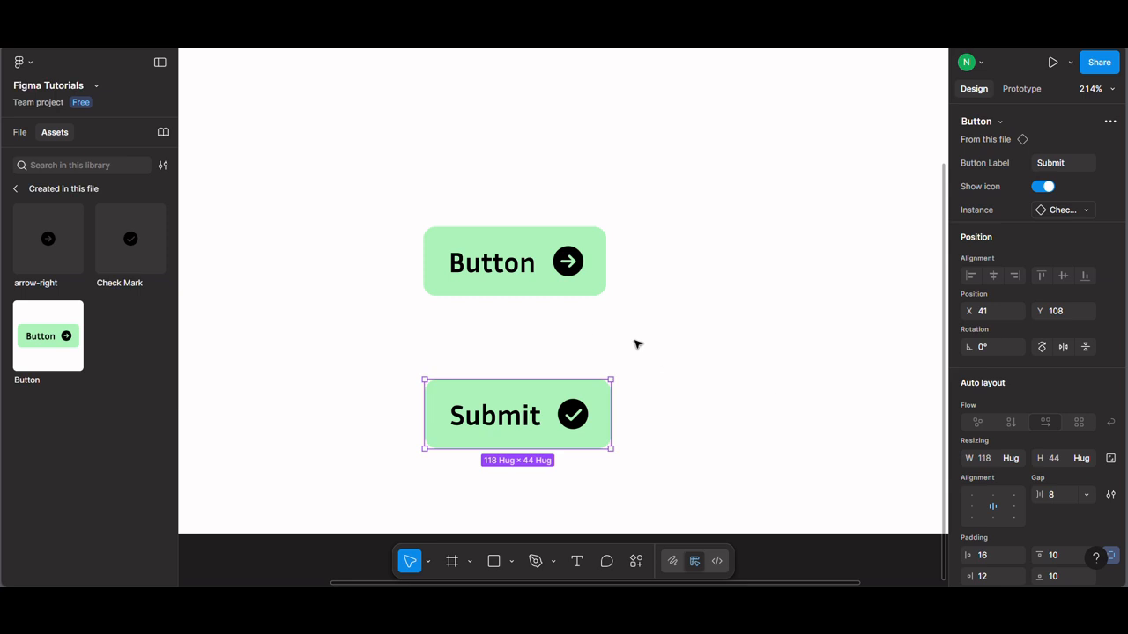
# Step: Set the main Button component's right padding to 16
pyautogui.scroll(-3, 586, 337)
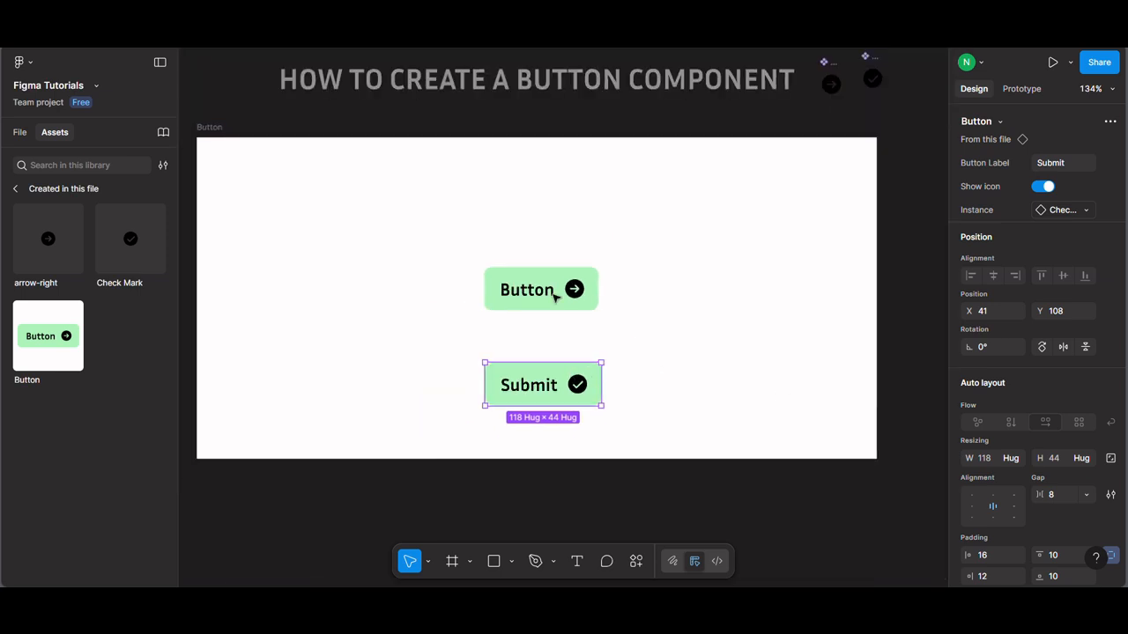
pyautogui.click(597, 299)
pyautogui.scroll(-3, 1076, 521)
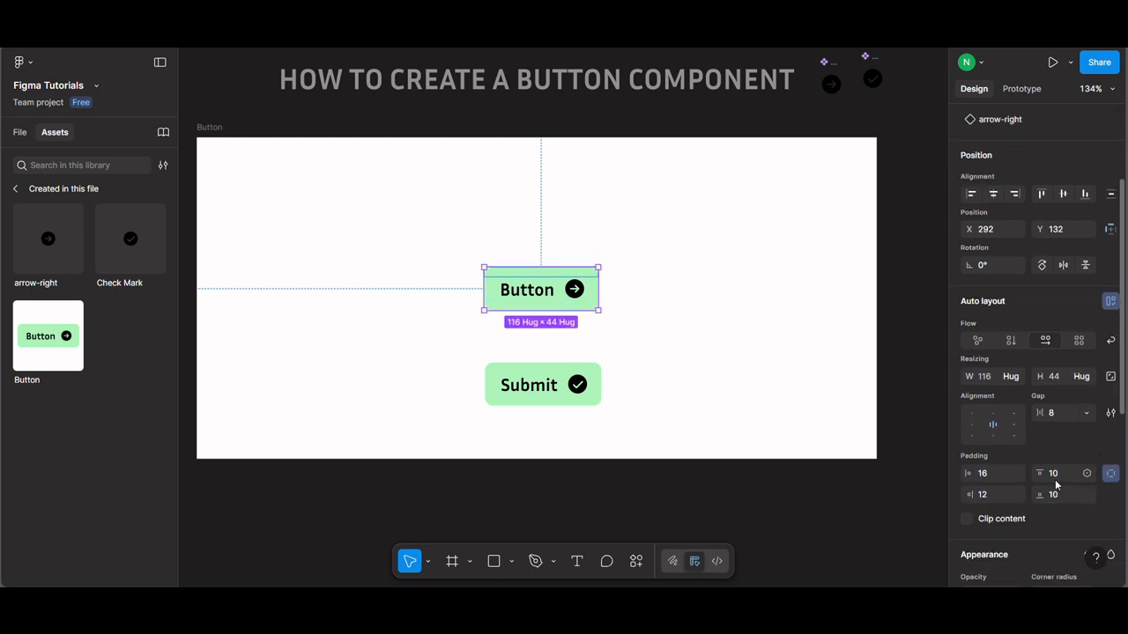
pyautogui.click(993, 495)
pyautogui.write('16')
pyautogui.press('Return')
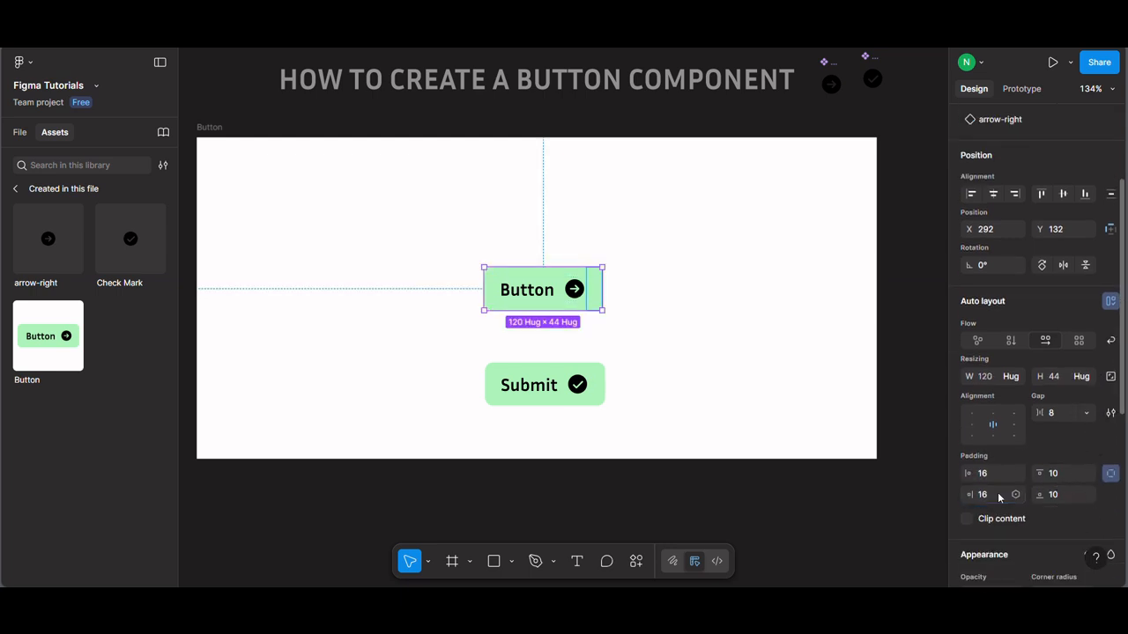
pyautogui.click(622, 327)
# Step: Move the Submit instance slightly closer to the main button, to X 36 and Y 99
pyautogui.click(562, 404)
pyautogui.scroll(1, 569, 466)
pyautogui.scroll(4, 564, 449)
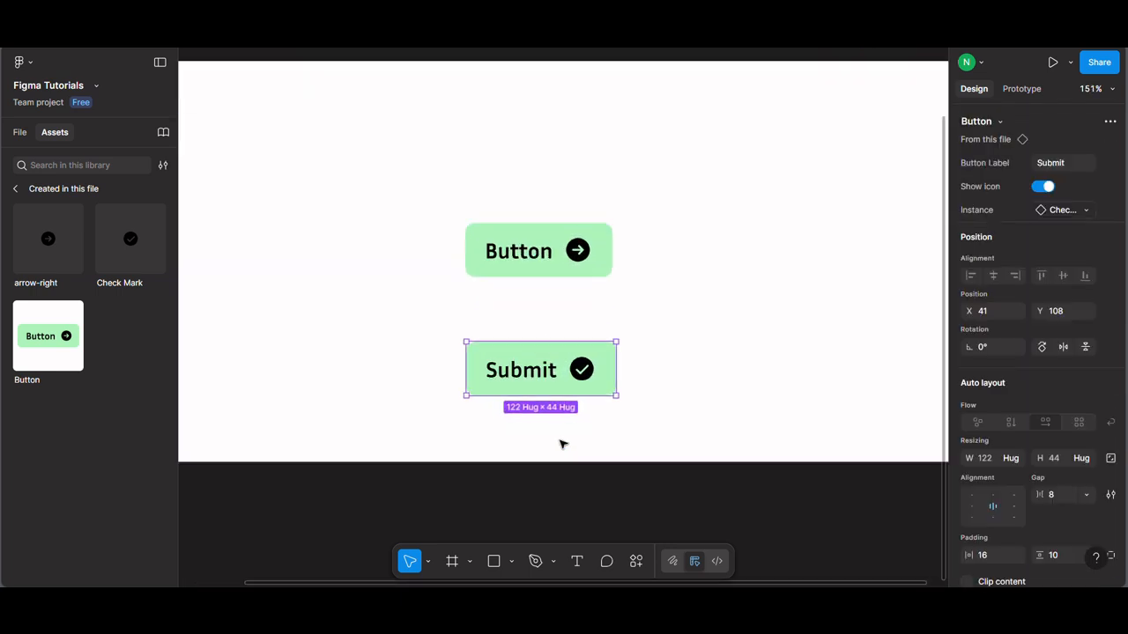
pyautogui.moveTo(585, 357)
pyautogui.mouseDown()
pyautogui.moveTo(594, 354)
pyautogui.moveTo(565, 356)
pyautogui.mouseUp()
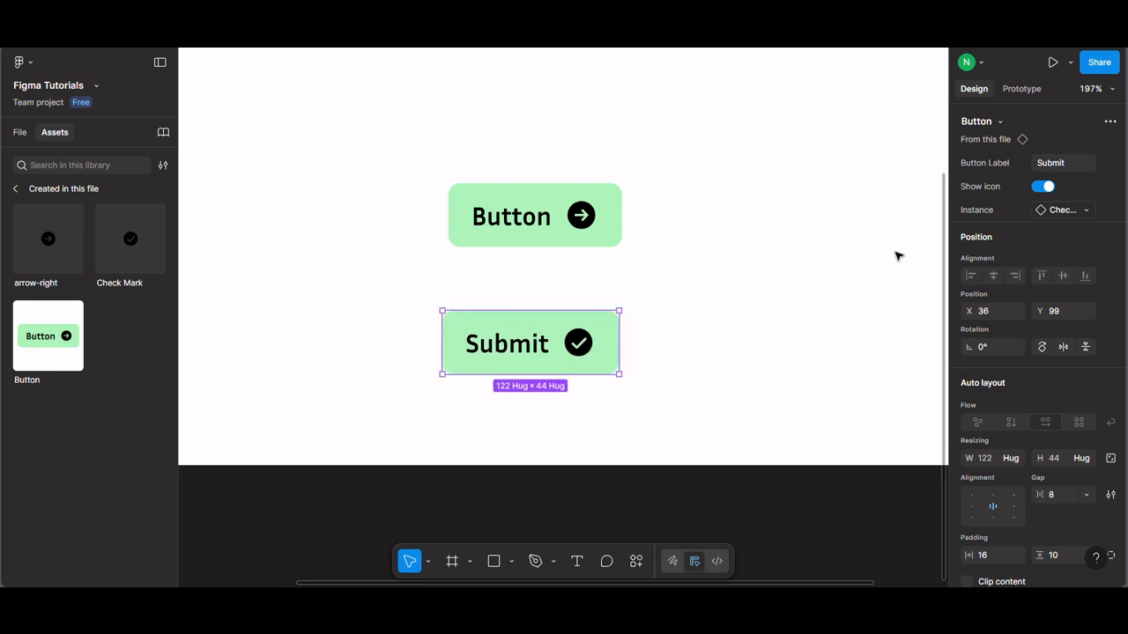
# Step: Toggle the Show icon property of the Submit instance off and back on to test it
pyautogui.click(1039, 187)
pyautogui.click(1044, 188)
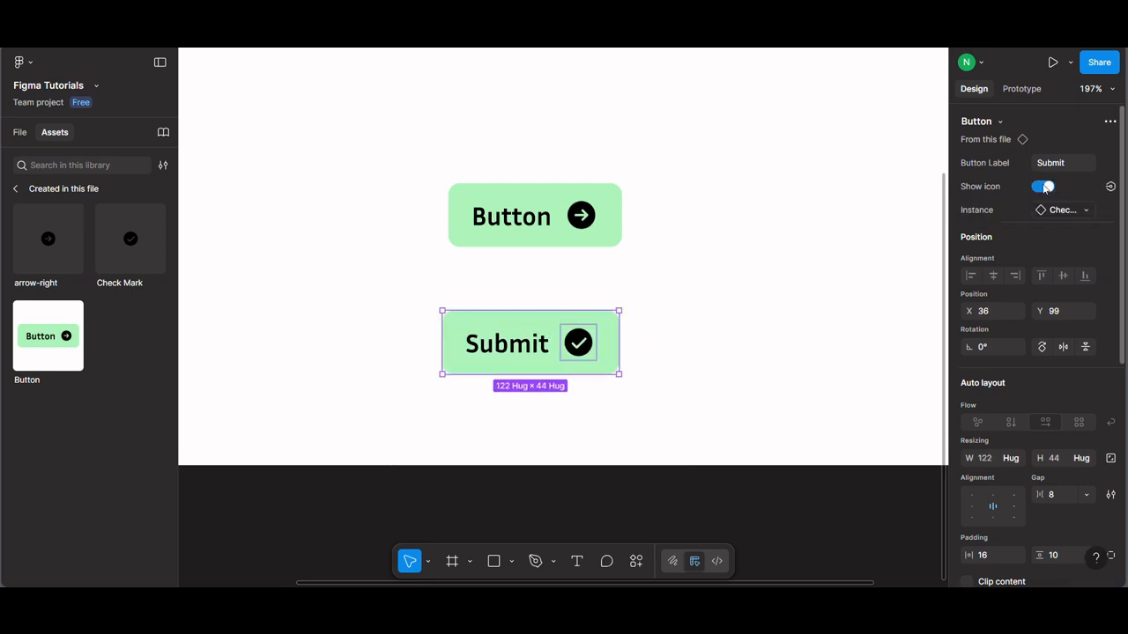
pyautogui.click(1047, 187)
pyautogui.click(682, 413)
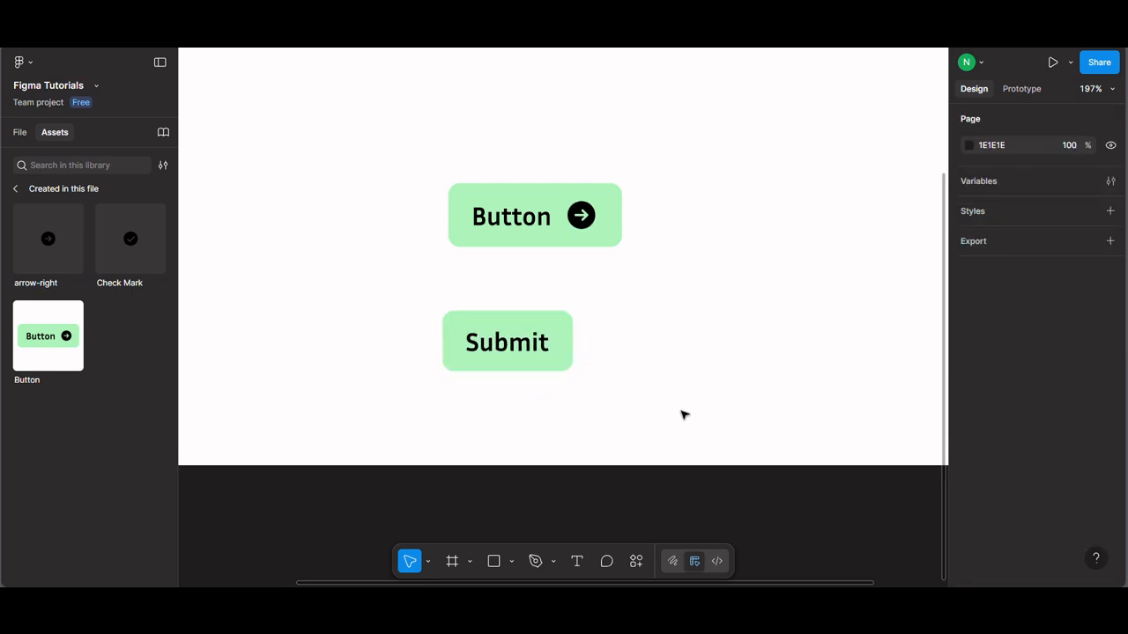
pyautogui.click(521, 343)
pyautogui.click(1039, 187)
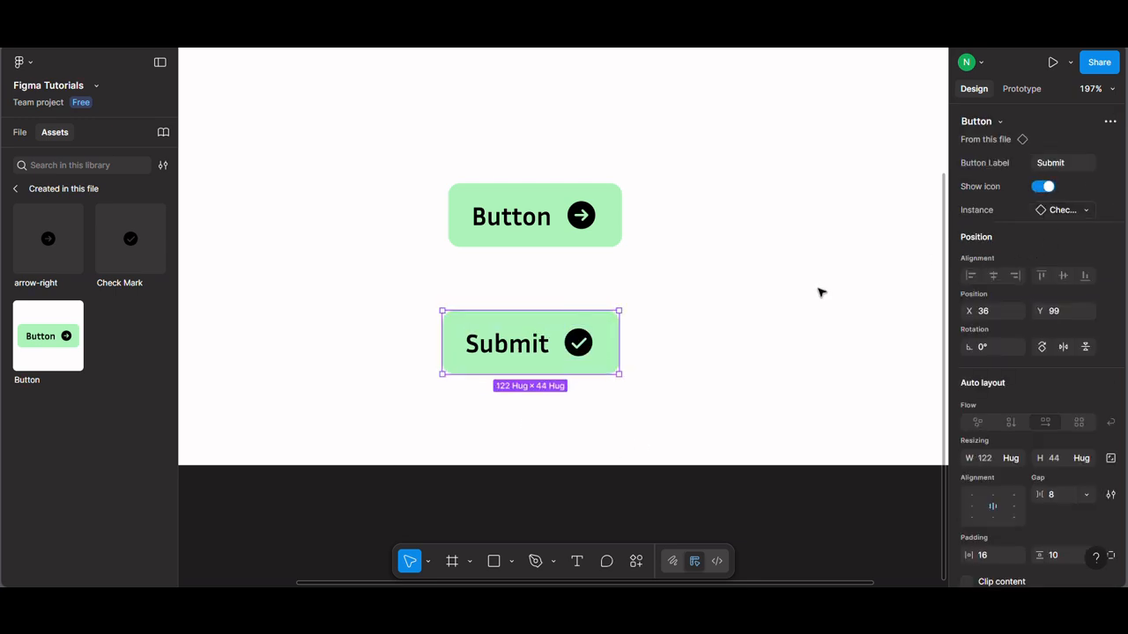
# Step: Test the instance swap on the Submit button by changing its icon to arrow-right and back to Check Mark
pyautogui.click(590, 381)
pyautogui.click(576, 349)
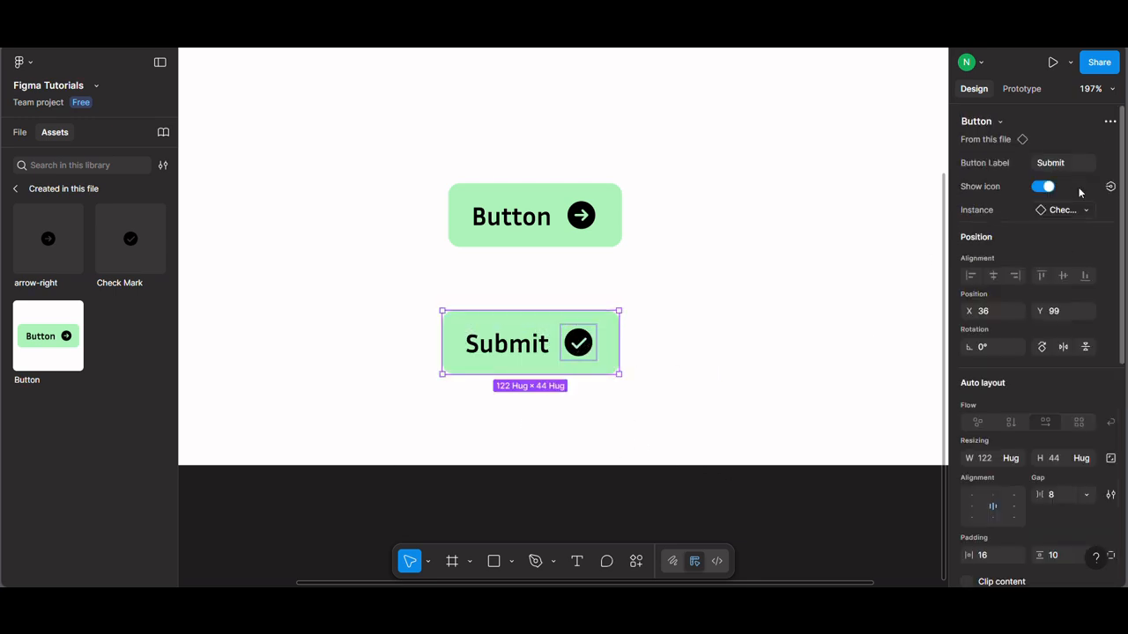
pyautogui.click(1063, 211)
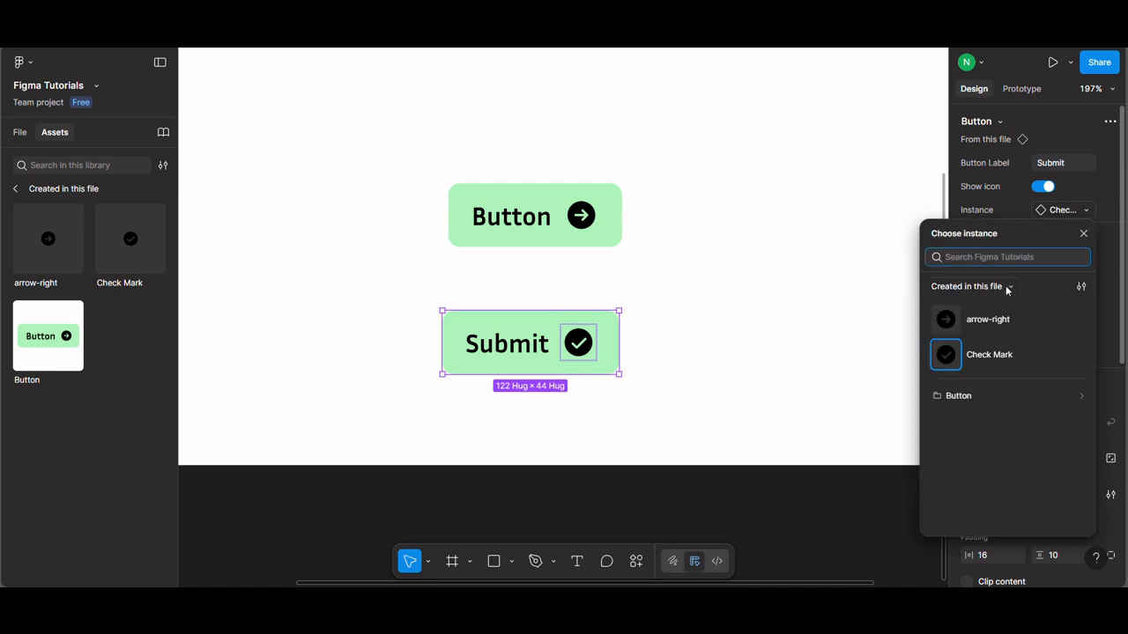
pyautogui.click(998, 319)
pyautogui.click(755, 373)
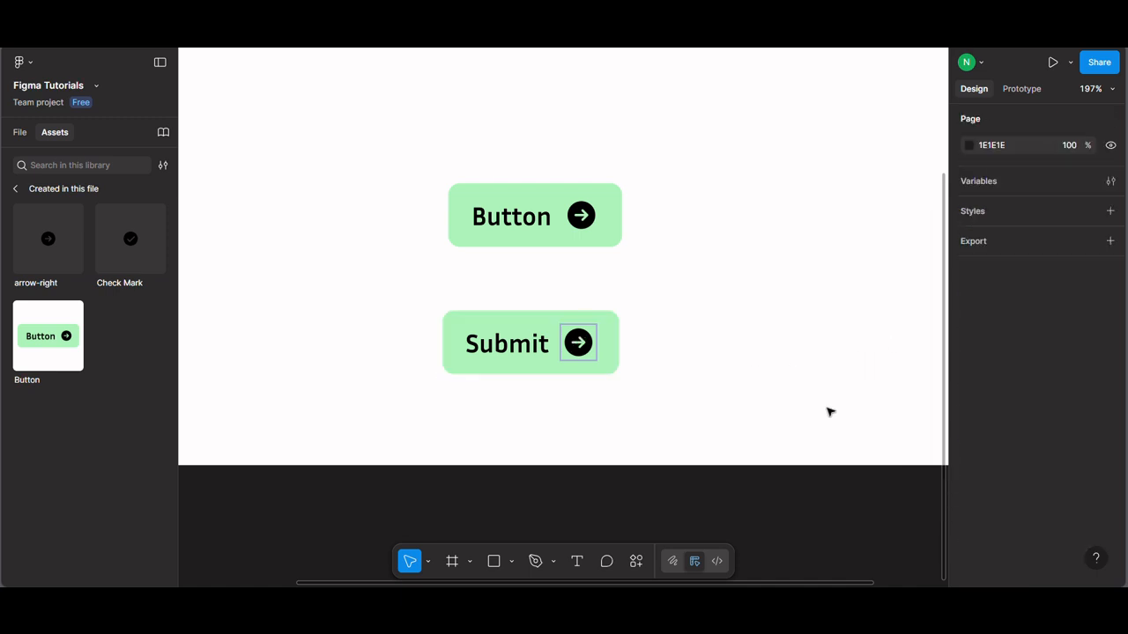
pyautogui.click(594, 349)
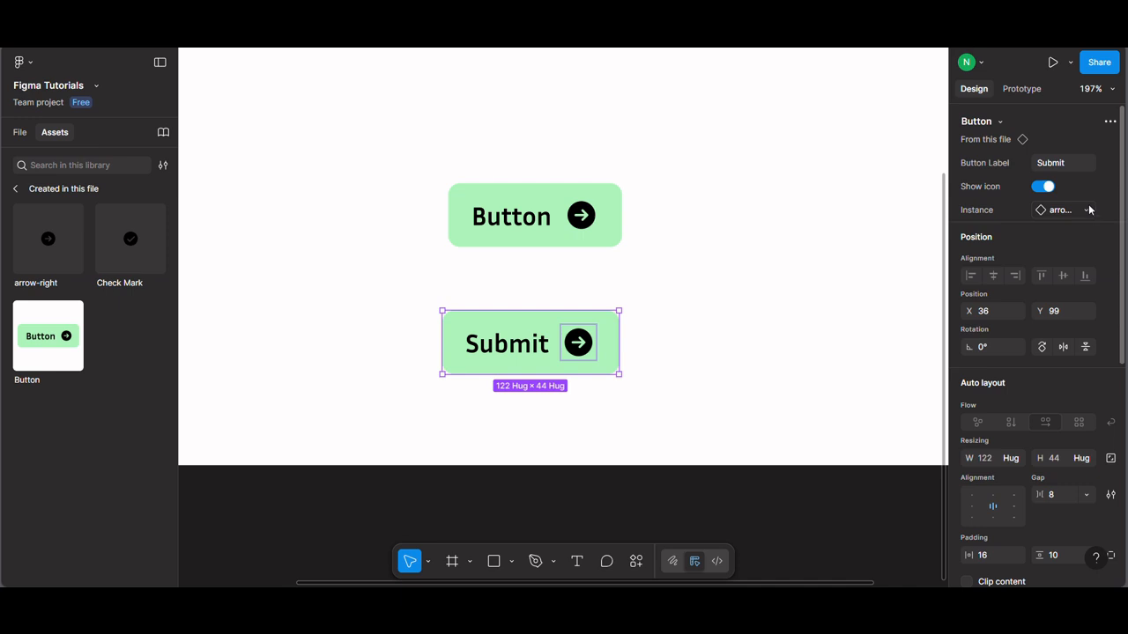
pyautogui.click(1089, 210)
pyautogui.click(1000, 353)
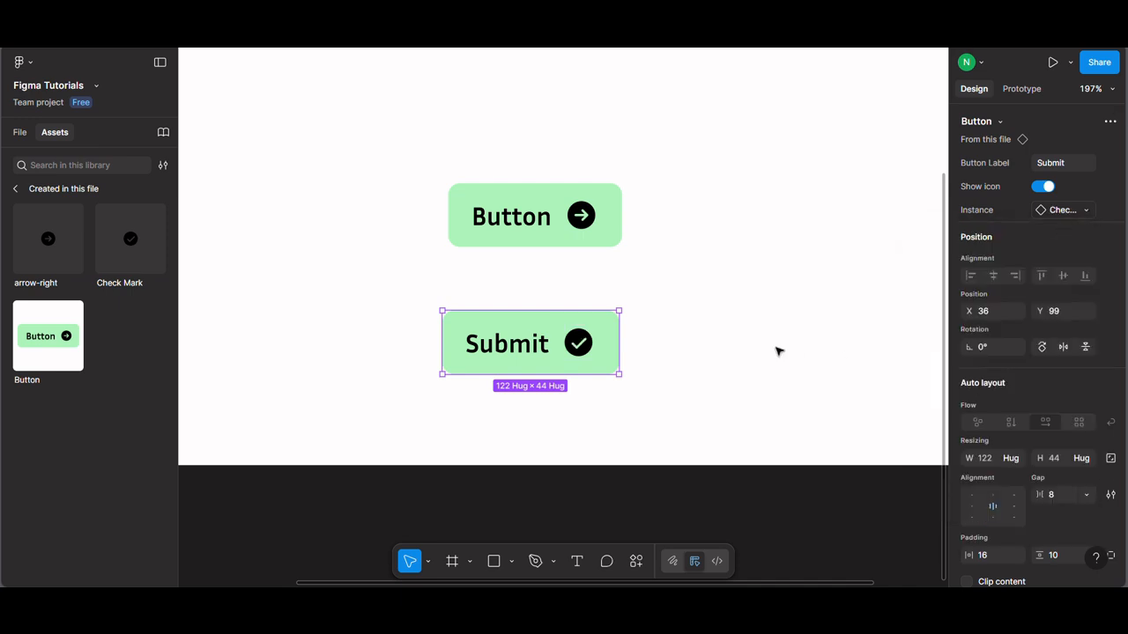
pyautogui.click(779, 350)
# Step: Select both the main Button component and the Submit instance and move them up together within the frame
pyautogui.click(609, 232)
pyautogui.click(592, 341)
pyautogui.click(582, 240)
pyautogui.keyDown('shift'); pyautogui.click(589, 337); pyautogui.keyUp('shift')
pyautogui.moveTo(589, 336); pyautogui.dragTo(588, 267)
pyautogui.click(675, 313)
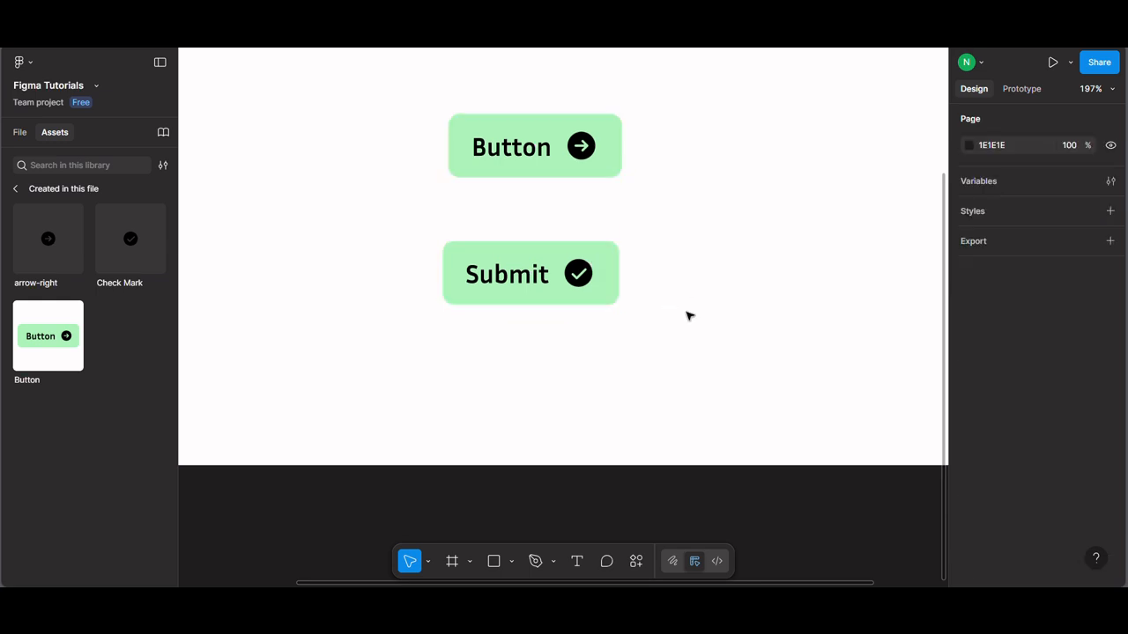